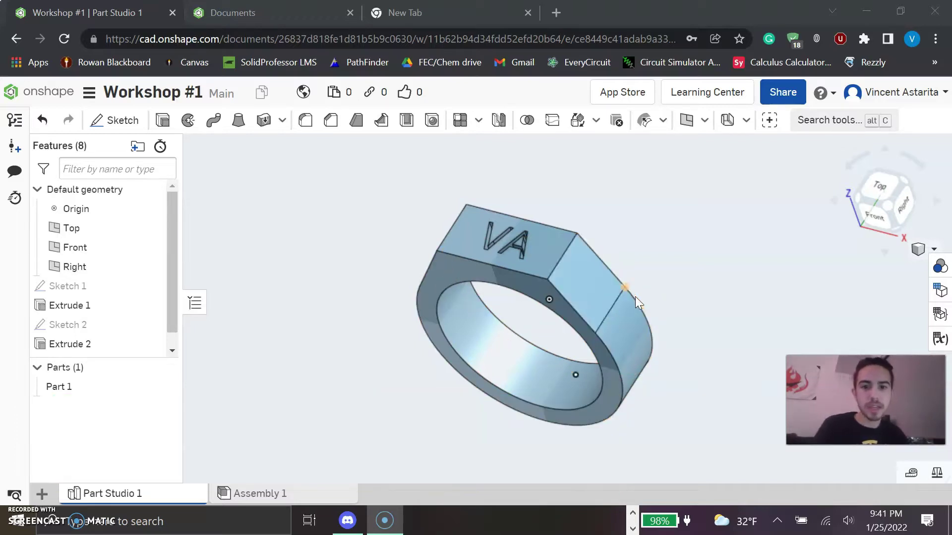
scroll(576, 280, up, 2)
scroll(562, 282, down, 2)
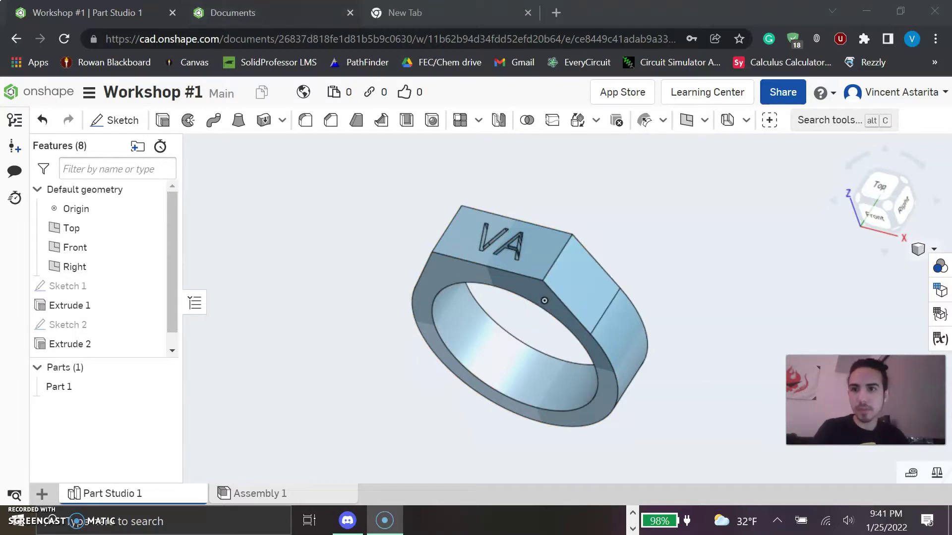
Step: Create a new public document named Ring from the Onshape documents page
click(283, 15)
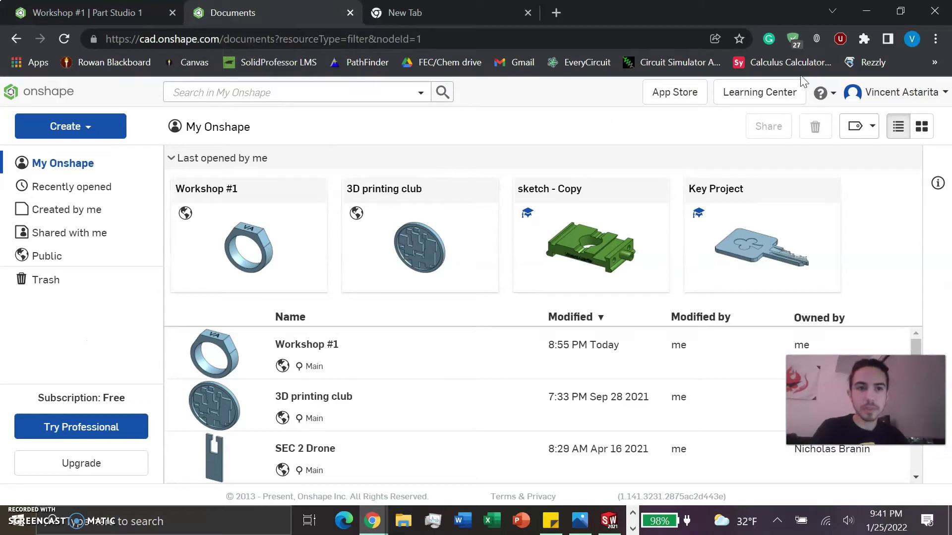
click(932, 94)
click(931, 94)
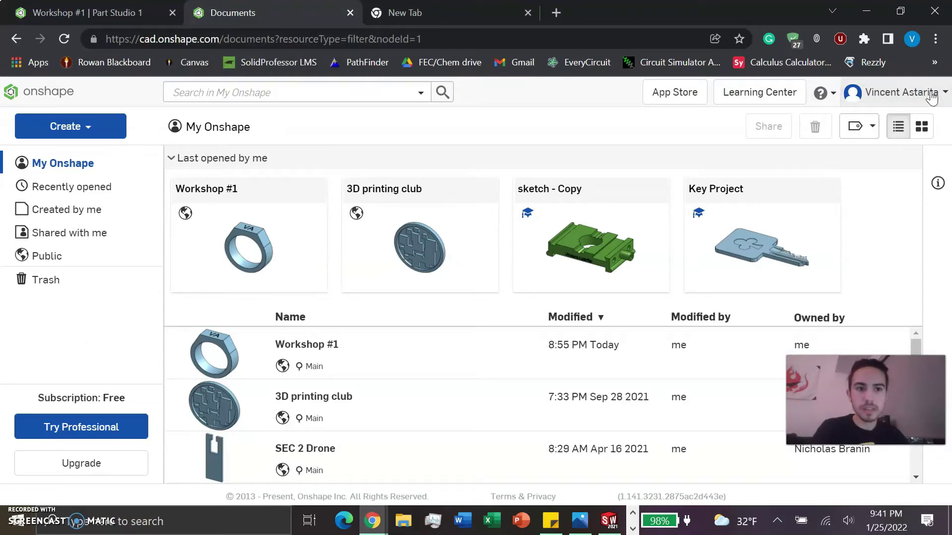
click(88, 135)
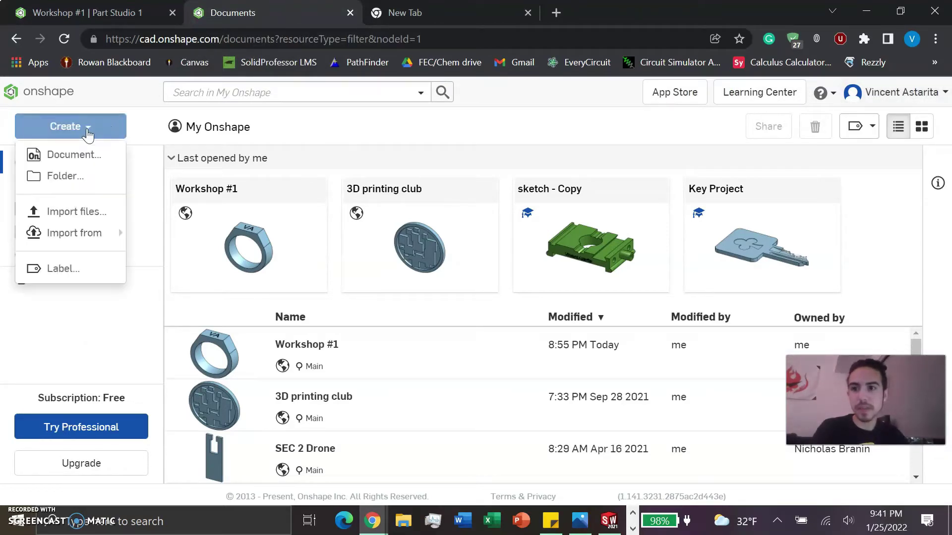
click(145, 127)
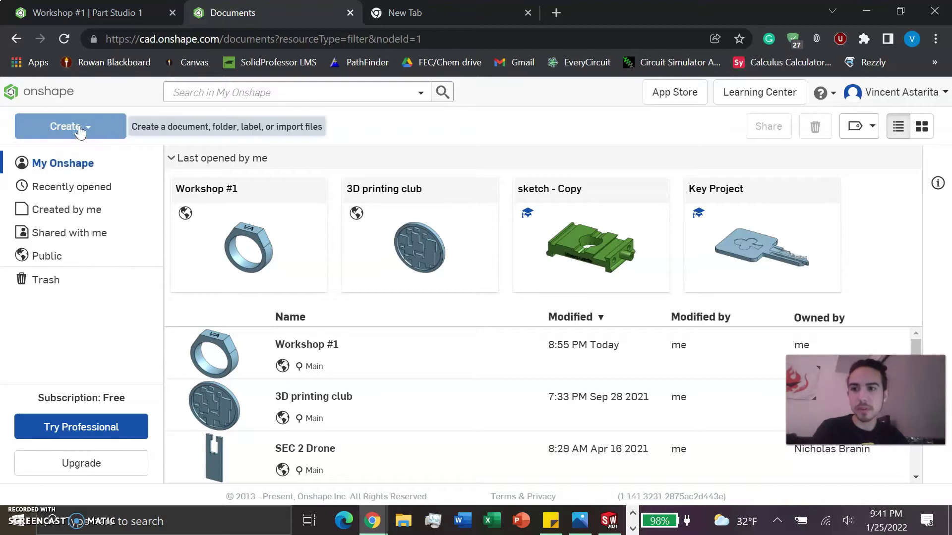
click(78, 128)
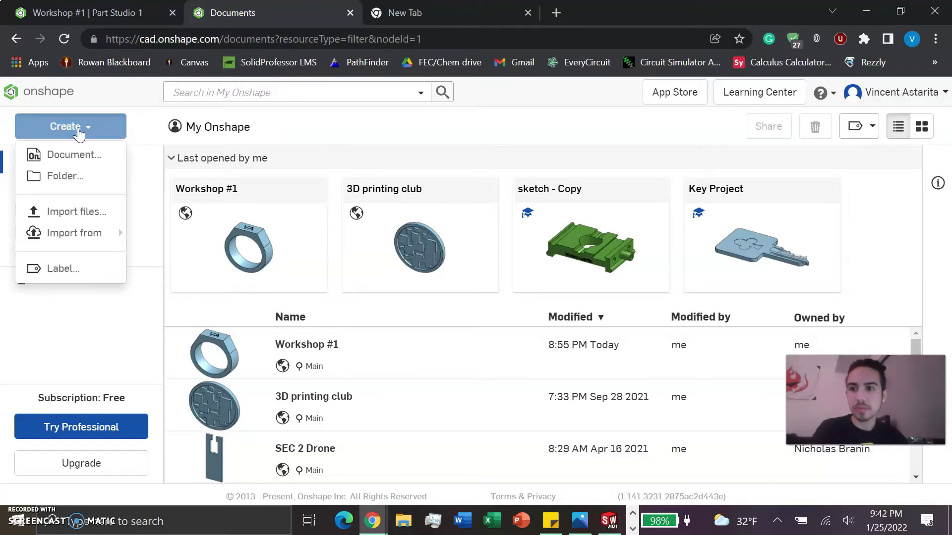
click(78, 156)
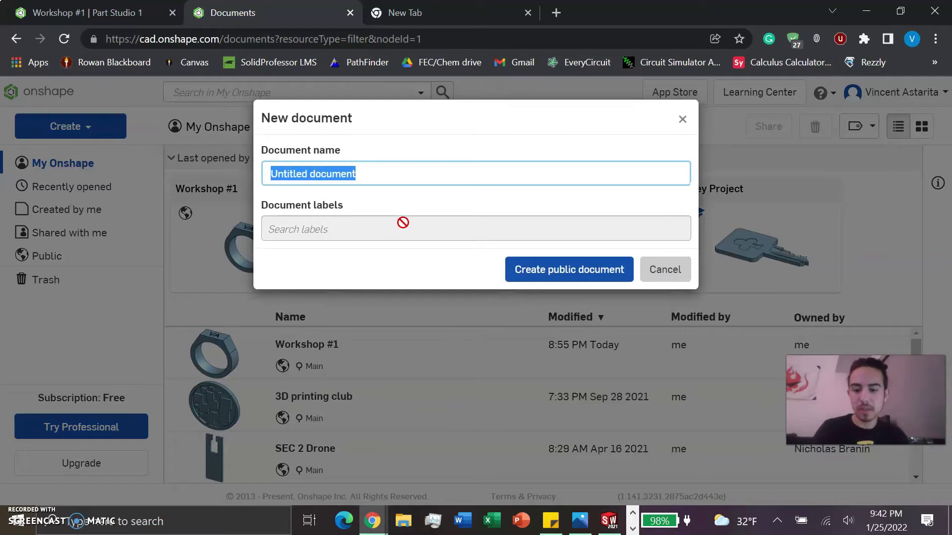
text(Ring)
key(Return)
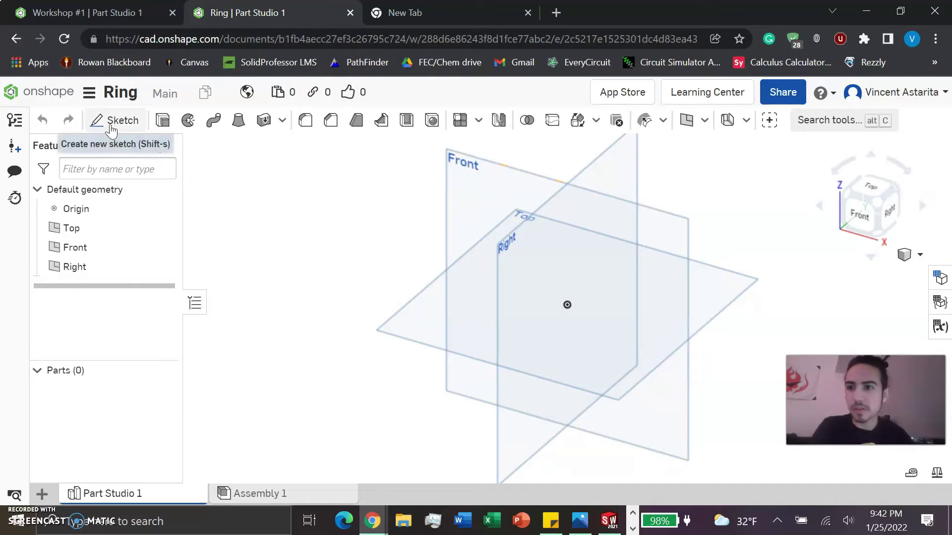
Step: Start a new sketch on the Front plane and view it face-on
click(111, 128)
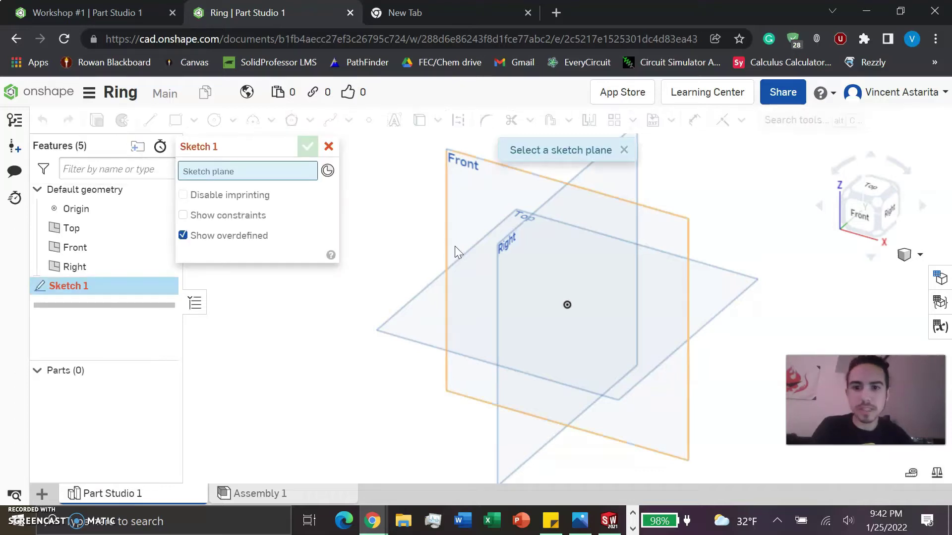
click(469, 184)
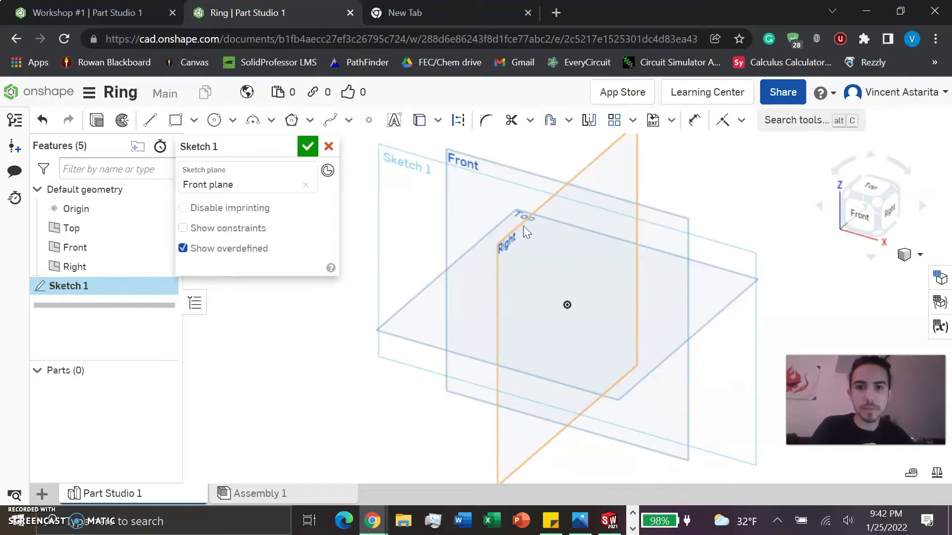
click(858, 218)
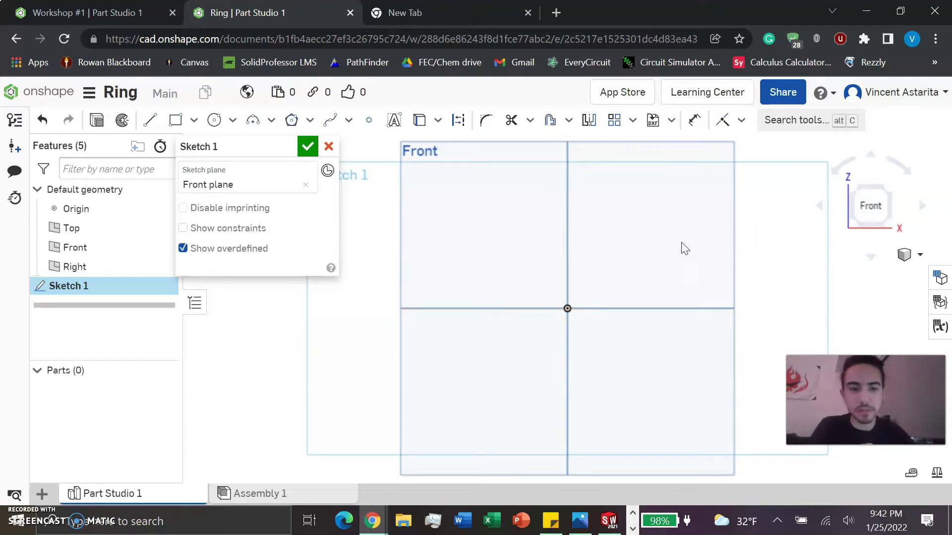
Step: Sketch two concentric circles centred on the origin, about 2.02 in and 2.81 in in diameter
click(213, 120)
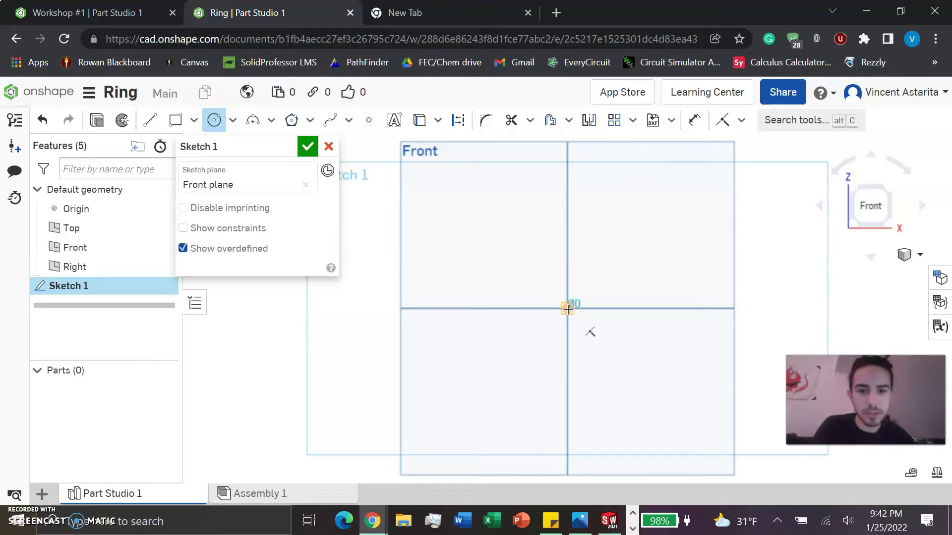
click(568, 309)
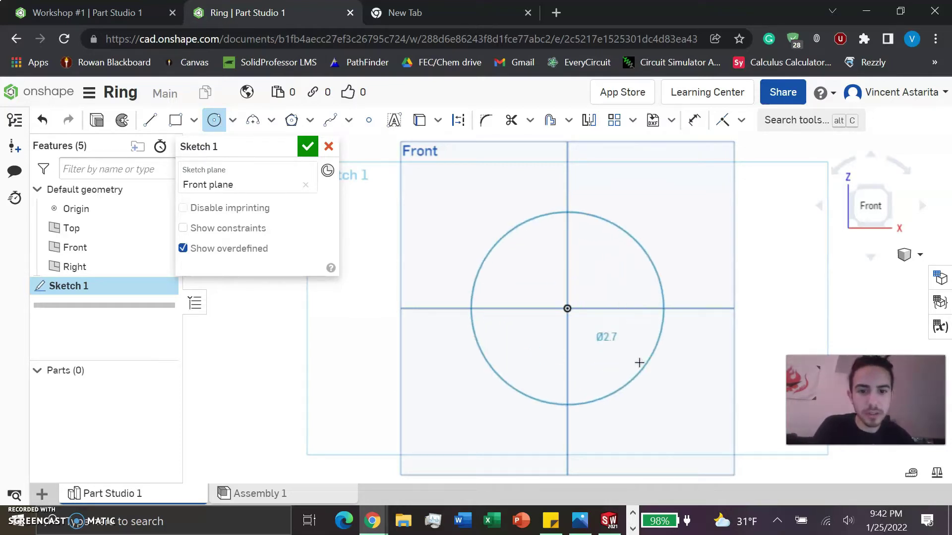
click(609, 344)
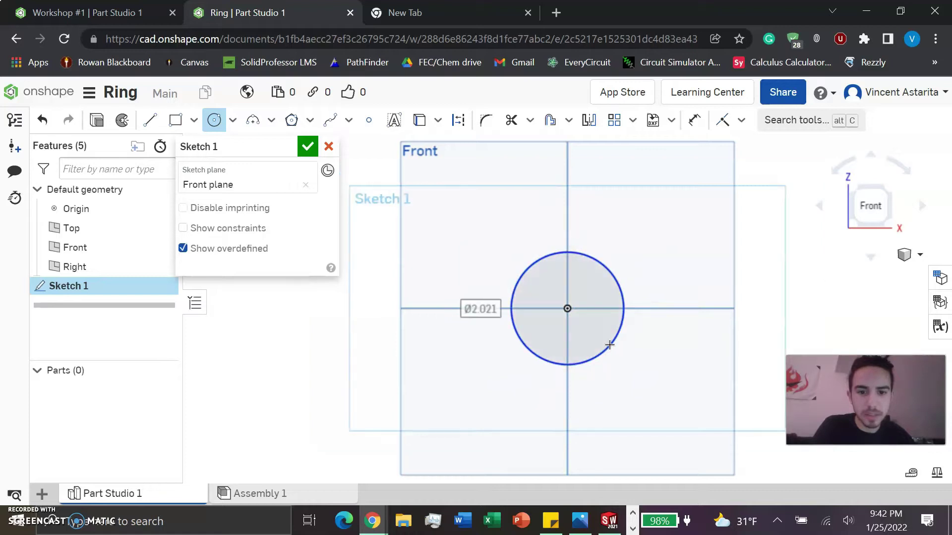
click(568, 309)
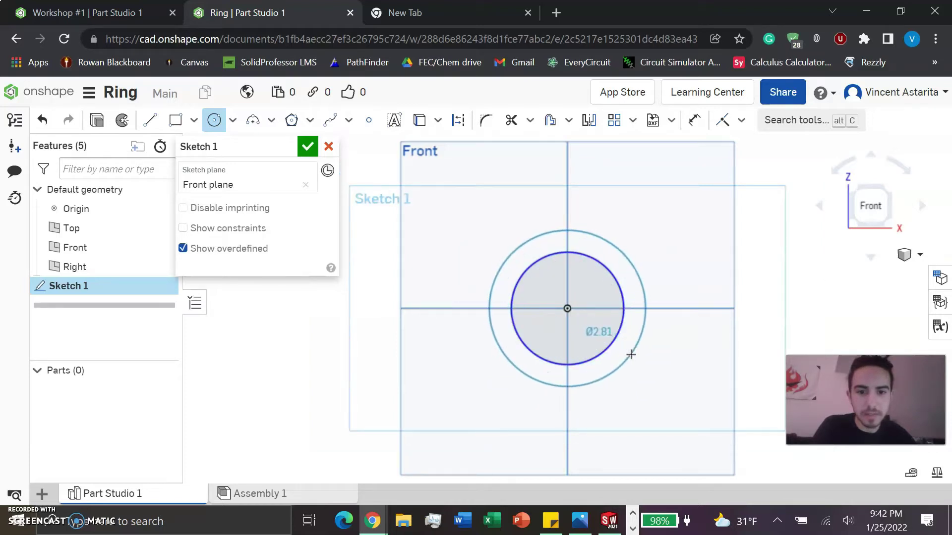
click(631, 354)
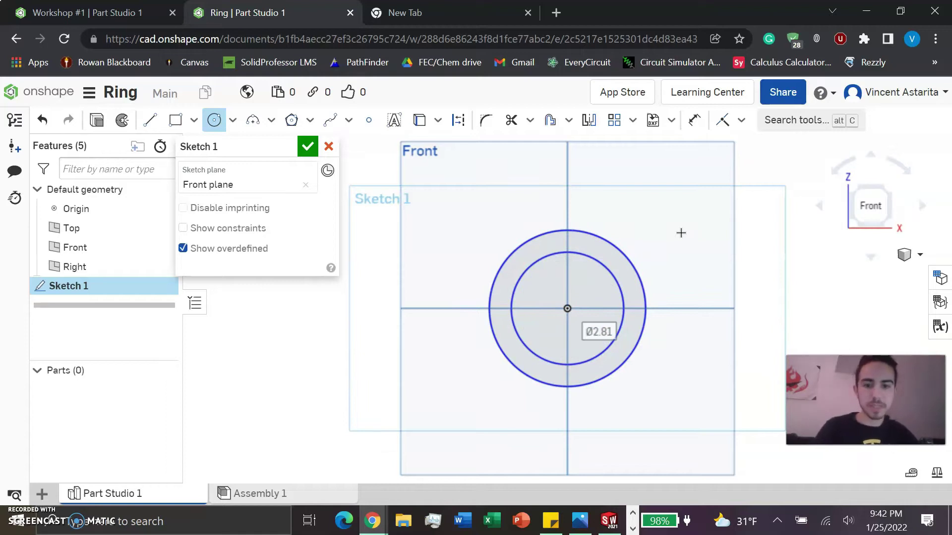
key(Escape)
Step: Dimension the inner circle with a diameter of 0.71 in
scroll(570, 319, up, 3)
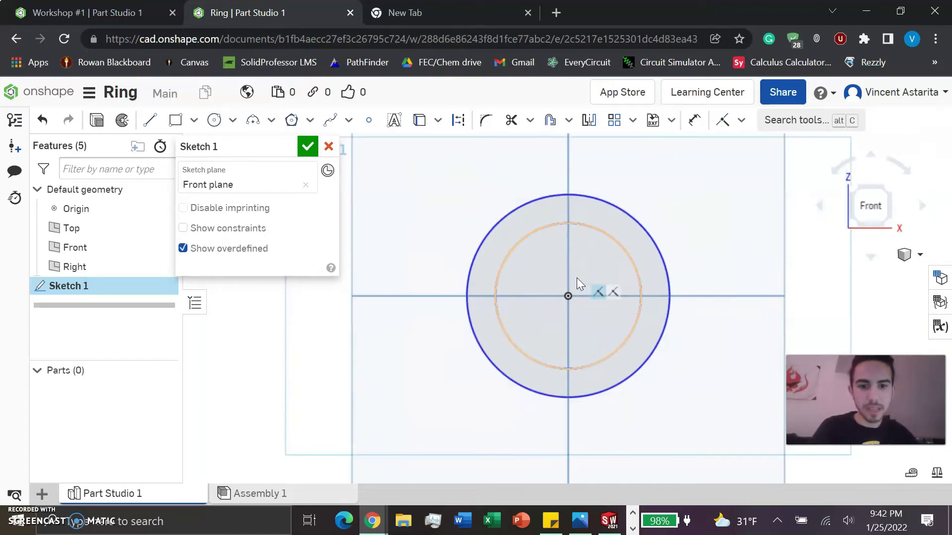
click(696, 123)
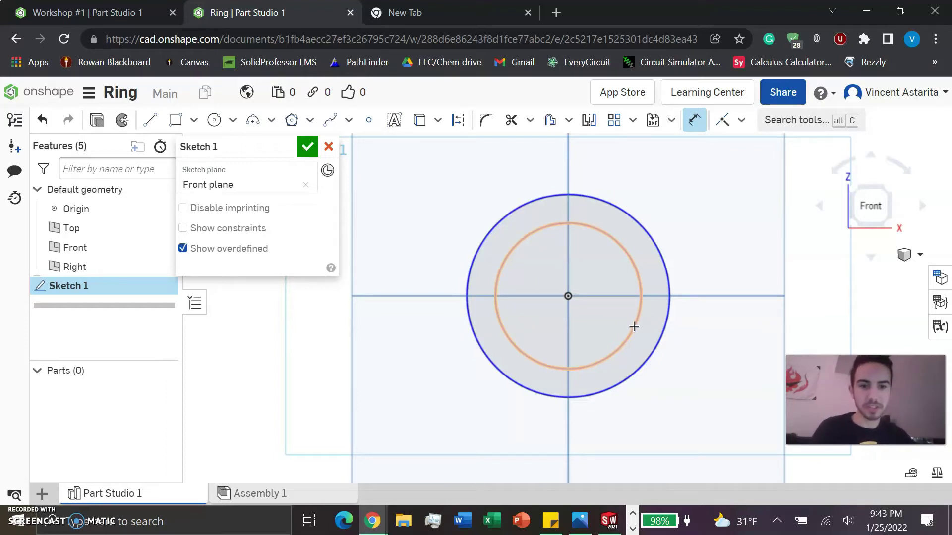
click(640, 306)
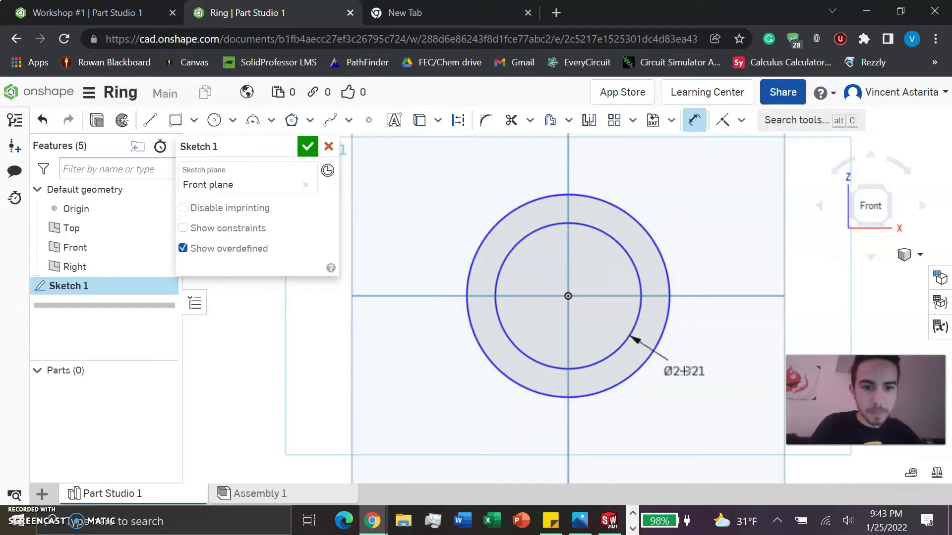
click(701, 365)
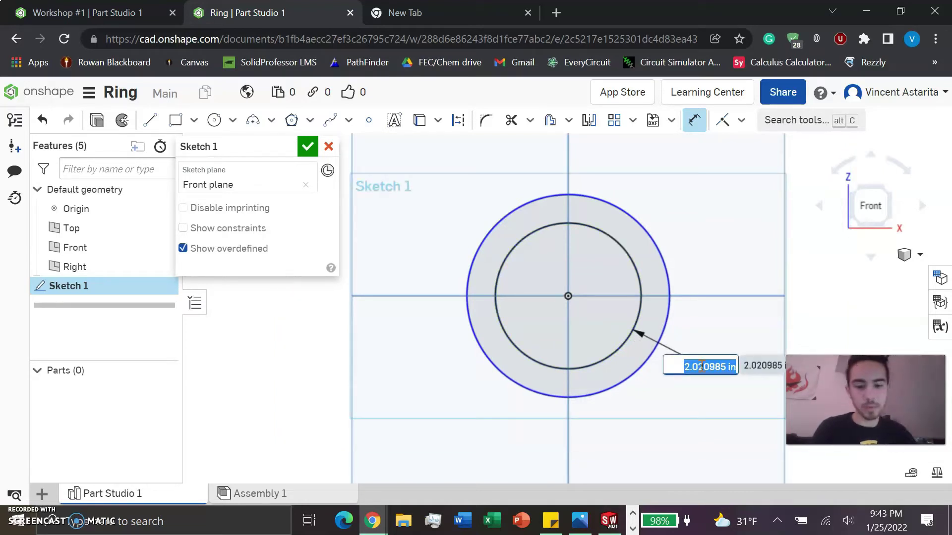
key(BackSpace)
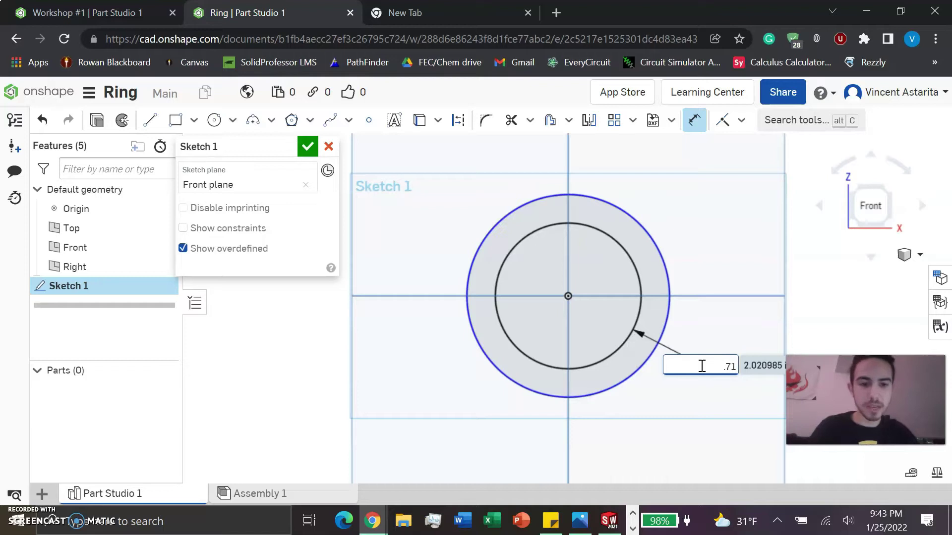
text(.71)
key(Return)
Step: Dimension the outer circle with a diameter of 0.88 in
scroll(591, 315, up, 4)
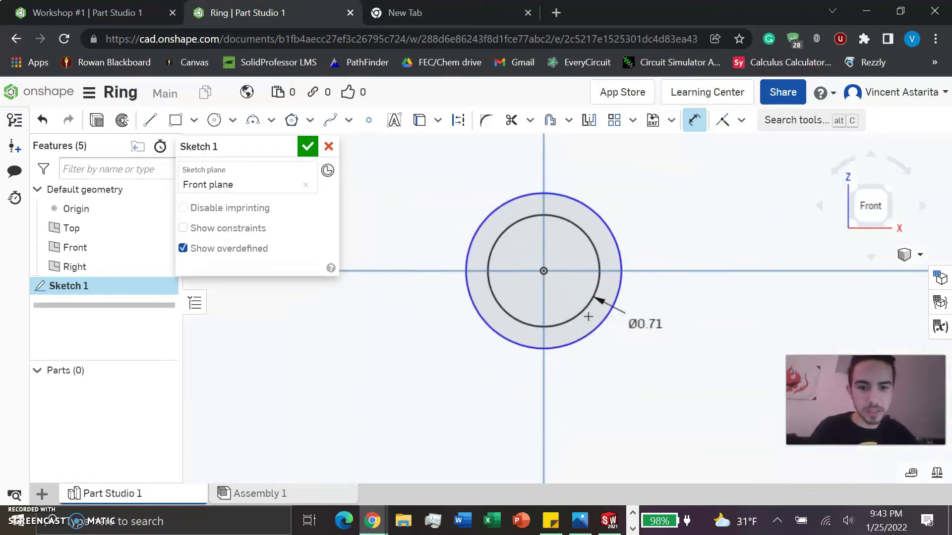
click(641, 235)
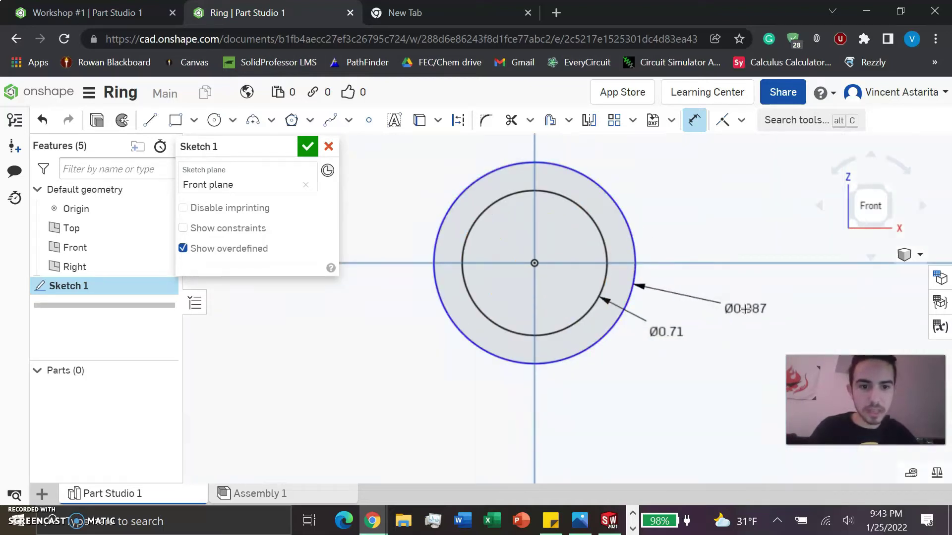
click(750, 309)
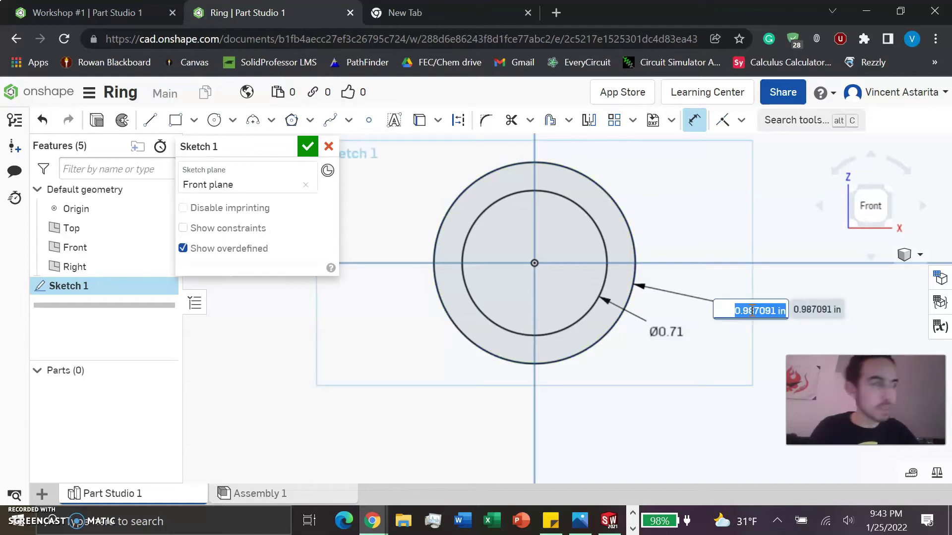
text(.987)
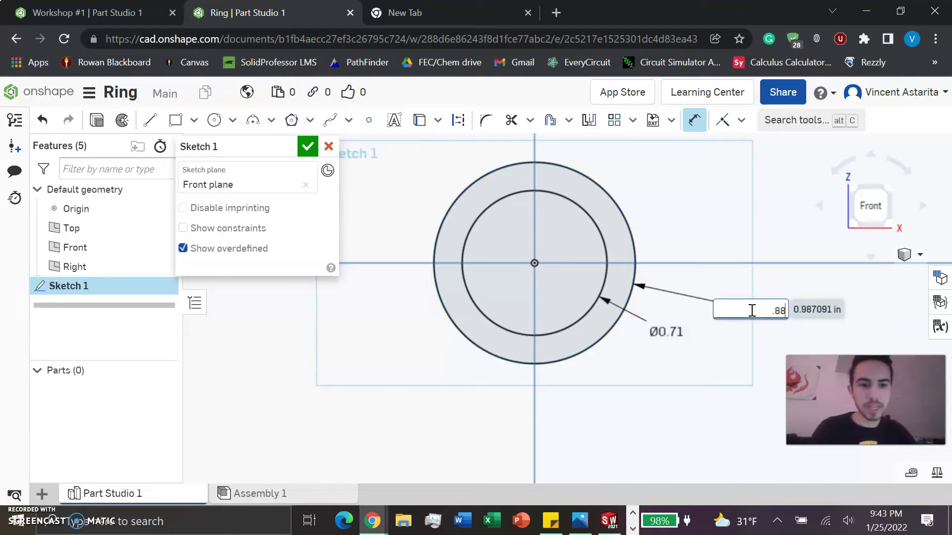
key(Return)
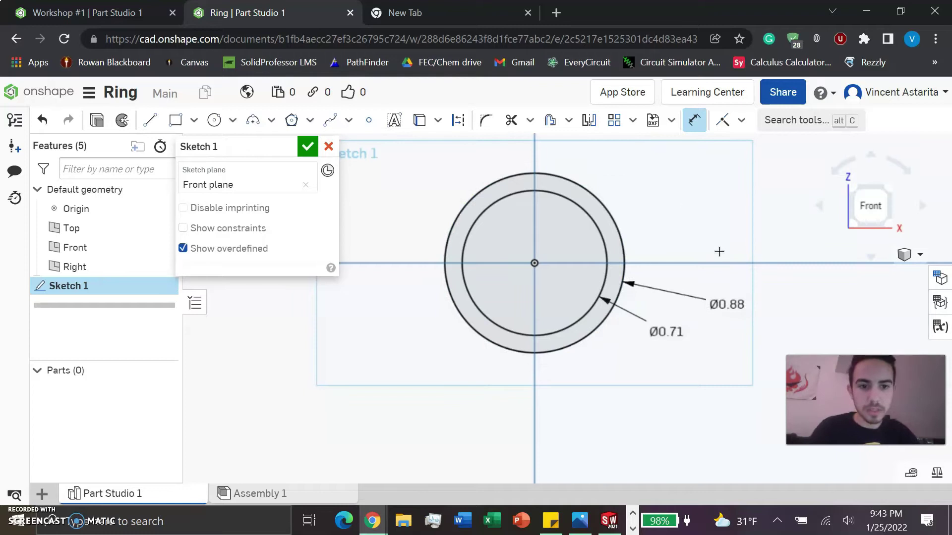
Step: Open the Measure tool to check its length and angle unit settings, and close it without measuring anything
scroll(543, 263, down, 2)
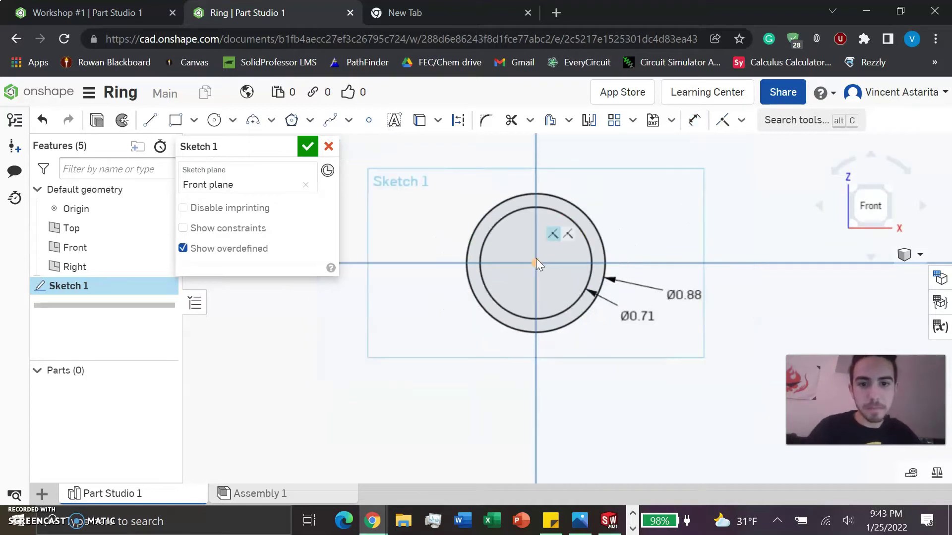
scroll(536, 258, up, 3)
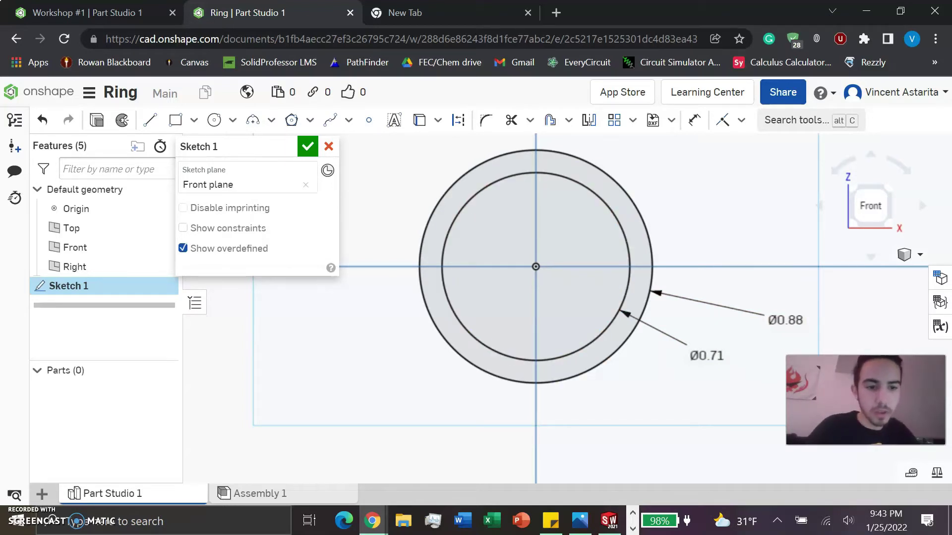
click(911, 472)
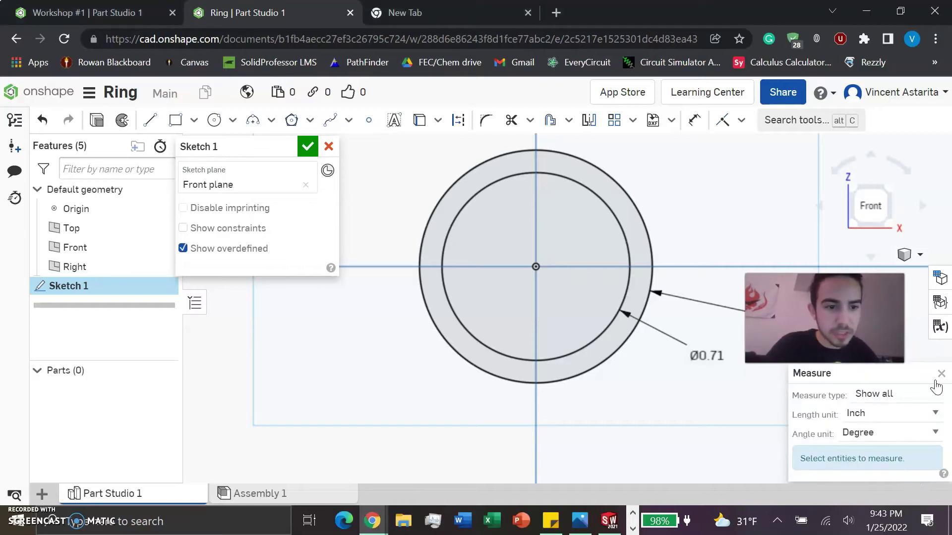
click(941, 374)
click(911, 472)
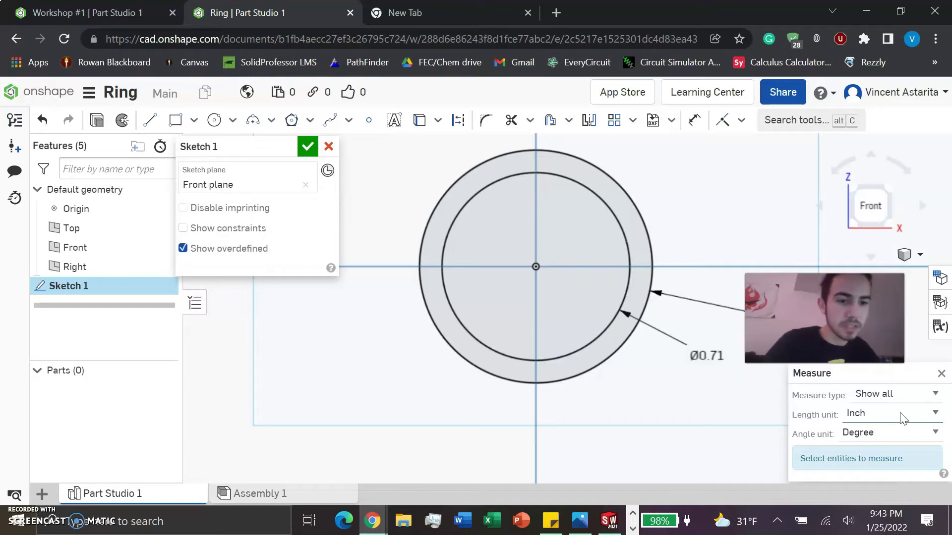
click(942, 374)
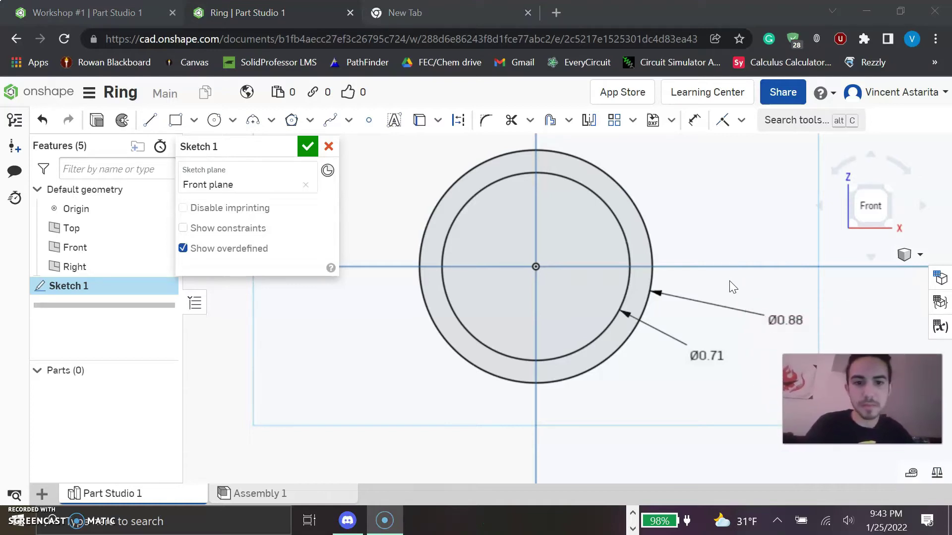
scroll(534, 144, up, 3)
scroll(543, 142, down, 3)
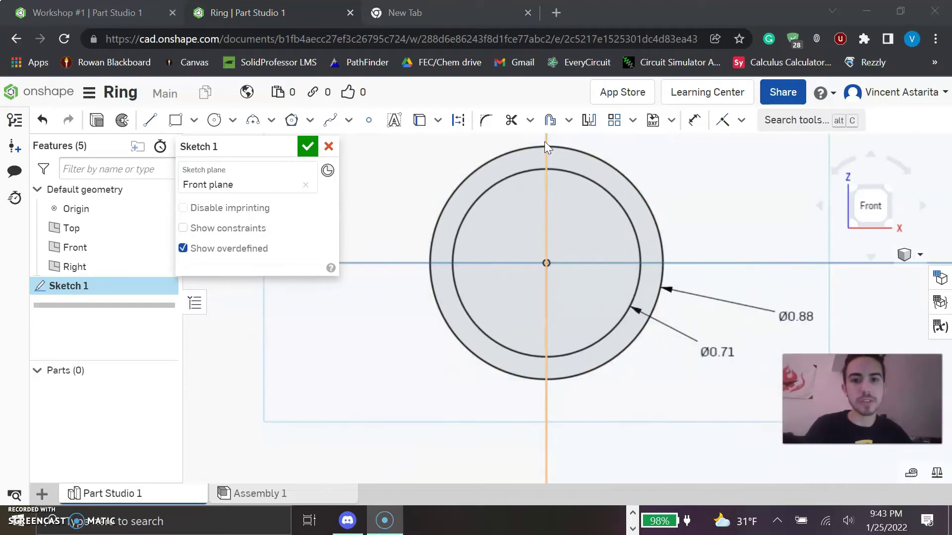
right_drag(639, 174, 665, 178)
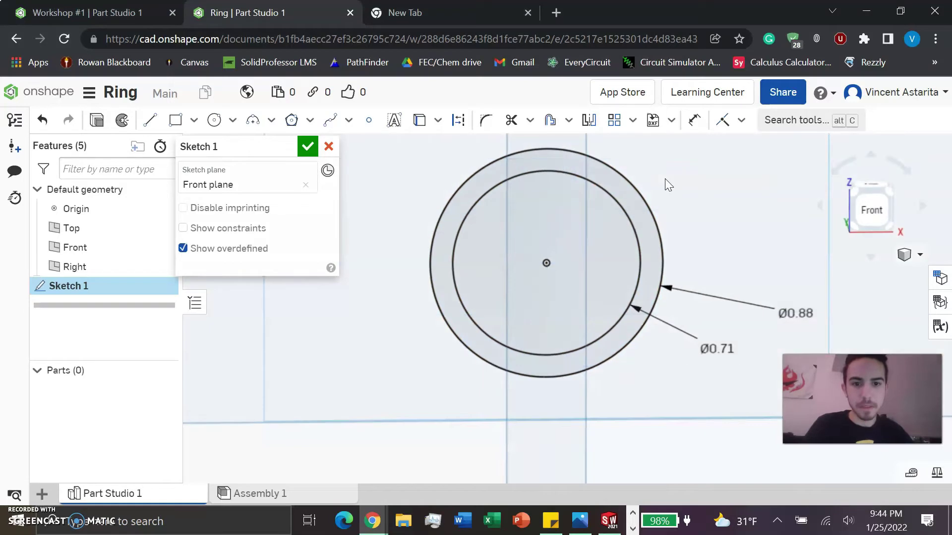
scroll(616, 172, down, 5)
click(871, 210)
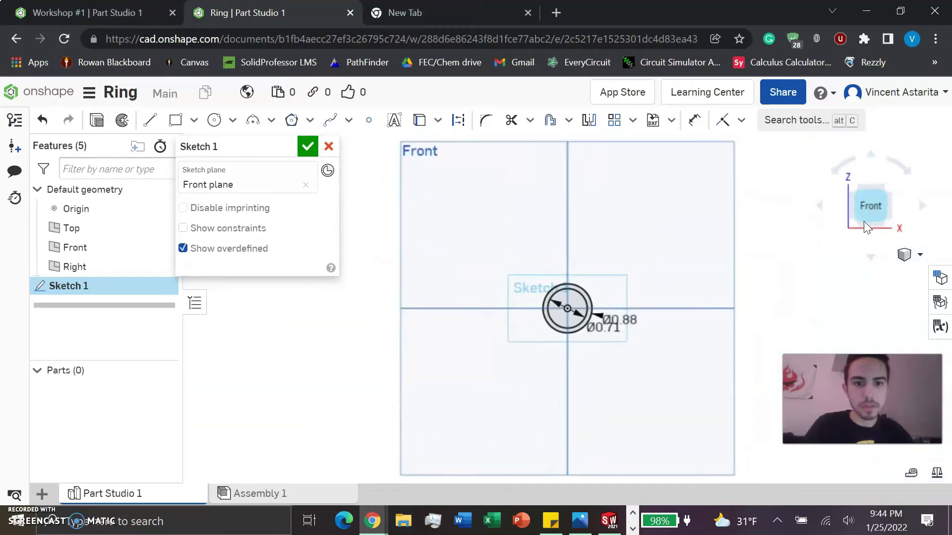
scroll(560, 285, up, 5)
scroll(548, 283, up, 2)
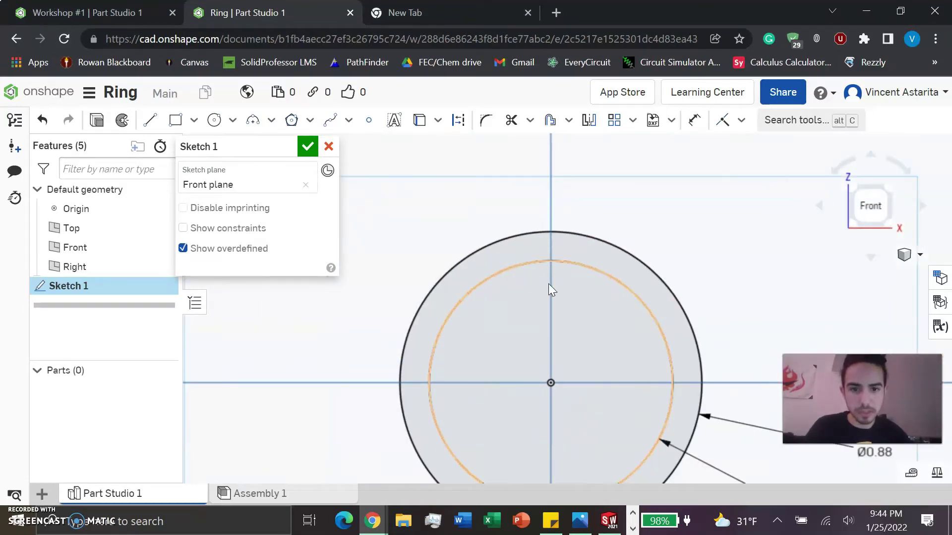
Step: Sketch a chain of three lines above the circles: slanted sides about 0.41 in long from the outer circle, joined by a horizontal line about 0.47 in
scroll(564, 304, down, 2)
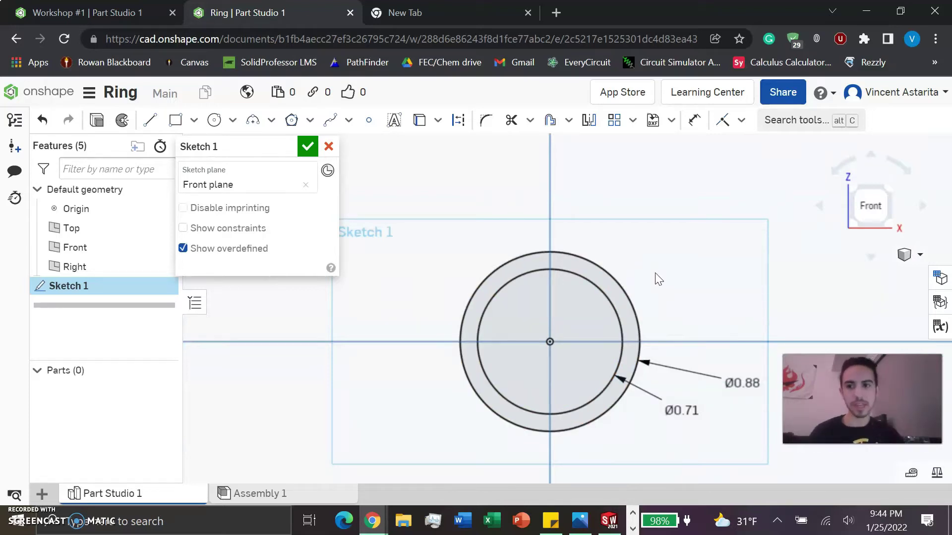
click(151, 124)
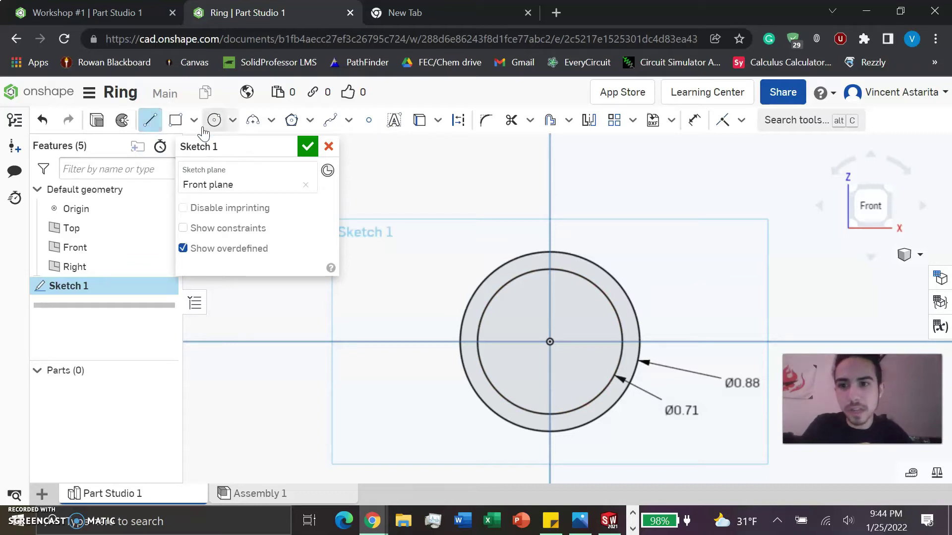
click(468, 305)
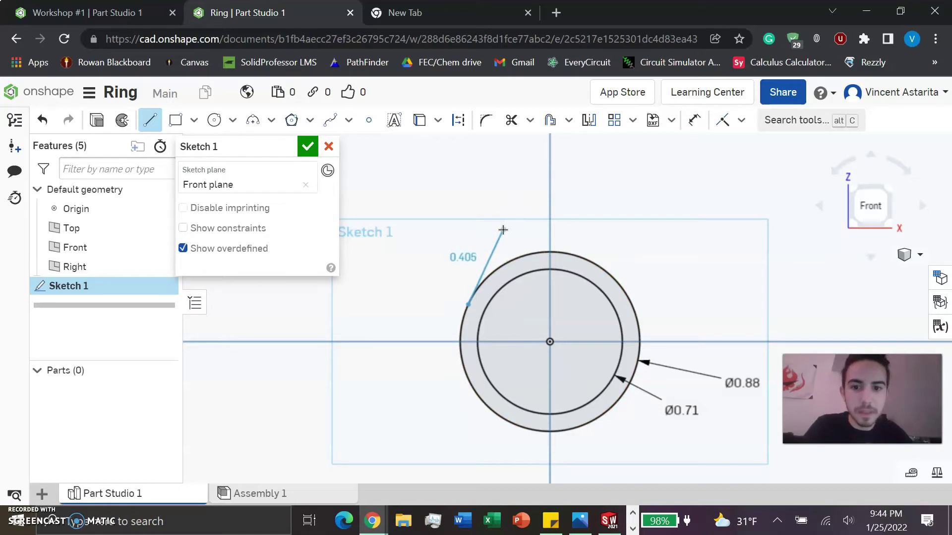
click(503, 230)
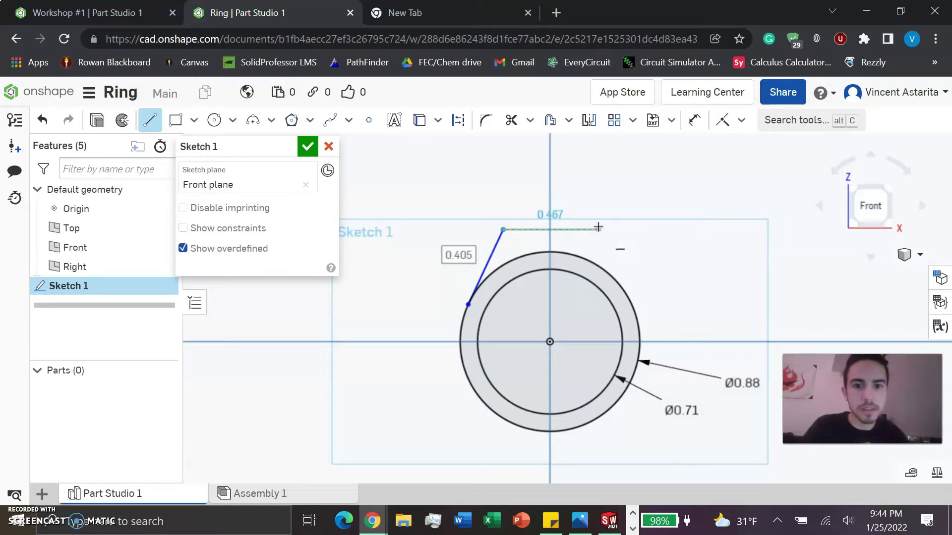
click(598, 228)
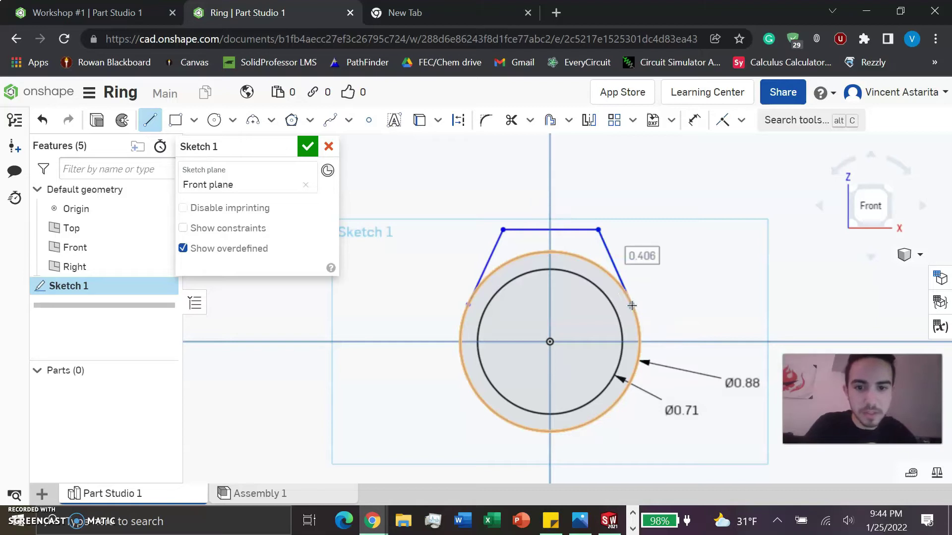
click(631, 306)
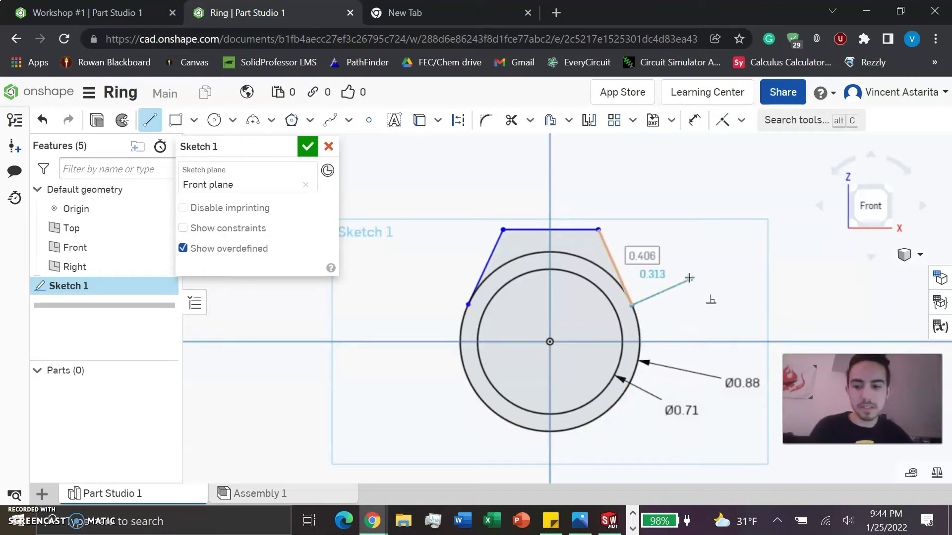
key(Escape)
scroll(568, 252, up, 3)
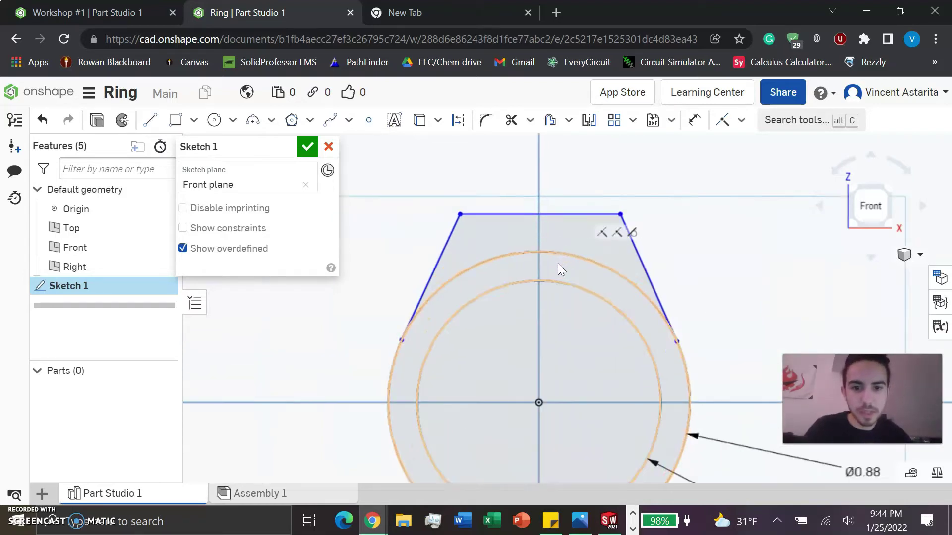
scroll(557, 263, down, 3)
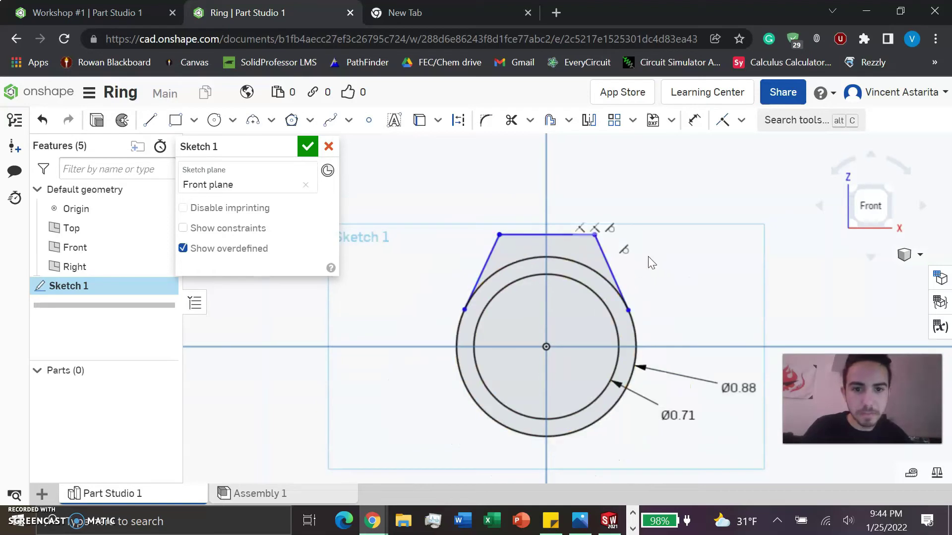
Step: Dimension the horizontal line above the circles with a length of 0.49 in
click(694, 120)
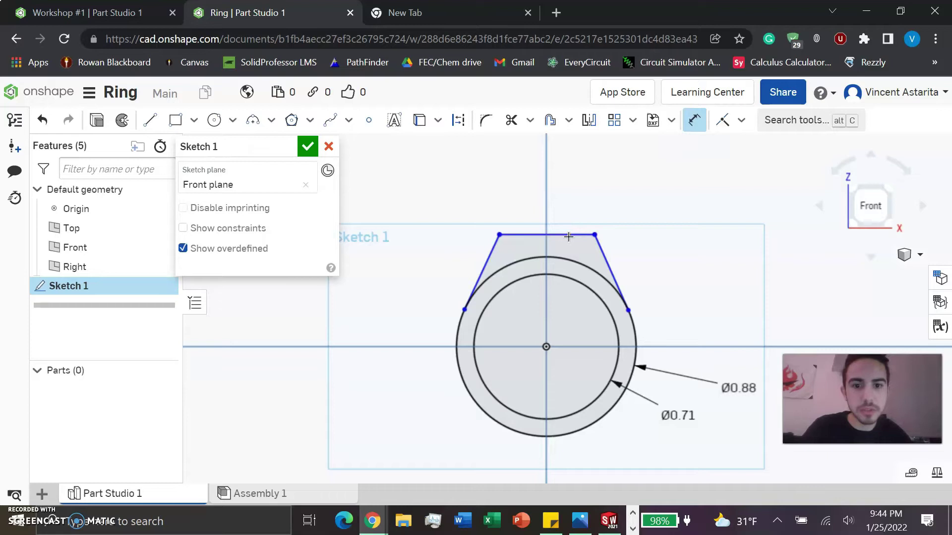
click(569, 236)
click(635, 198)
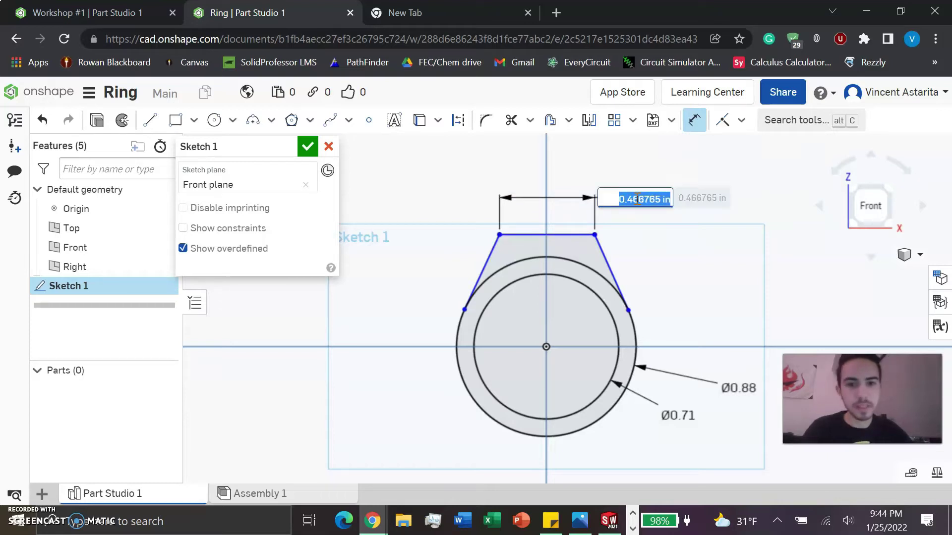
key(Return)
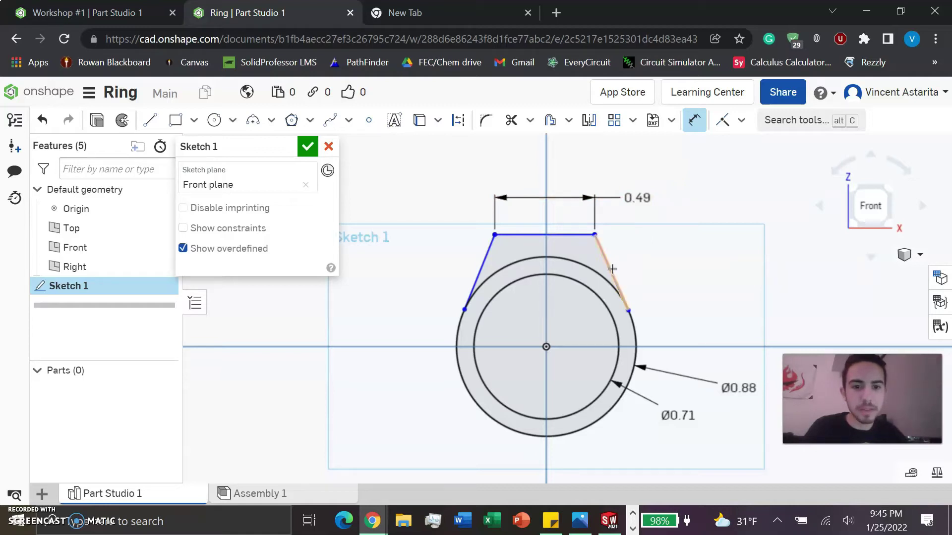
Step: Dimension the right slanted line with a length of 0.33 in
click(612, 270)
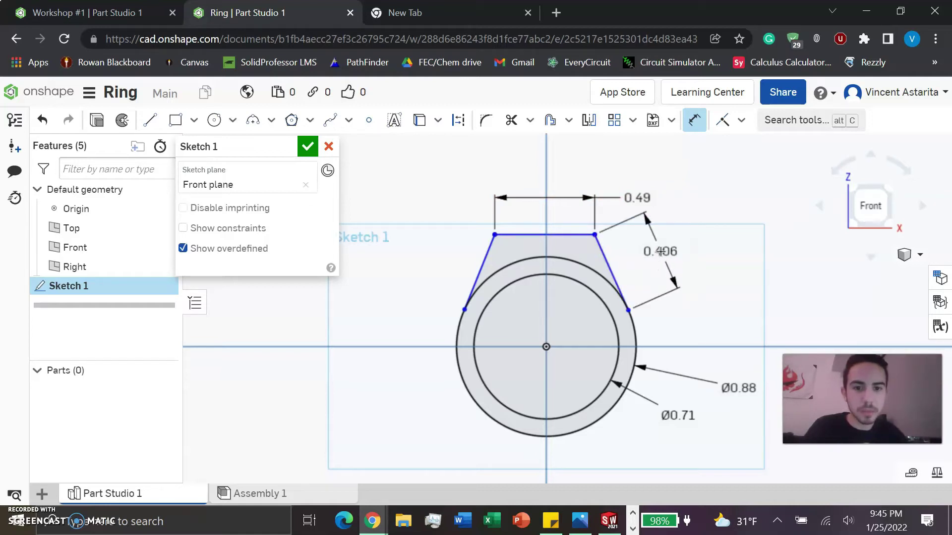
click(661, 251)
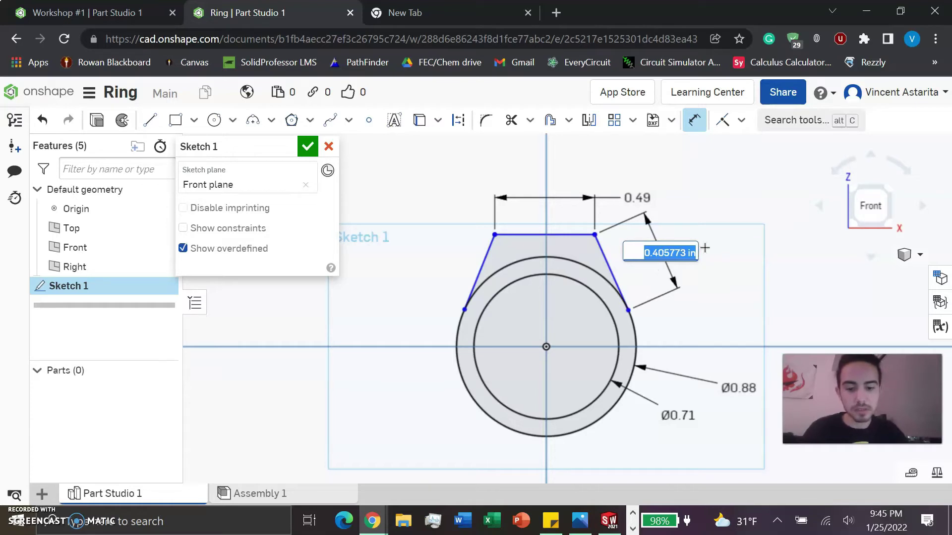
text(.33)
key(Return)
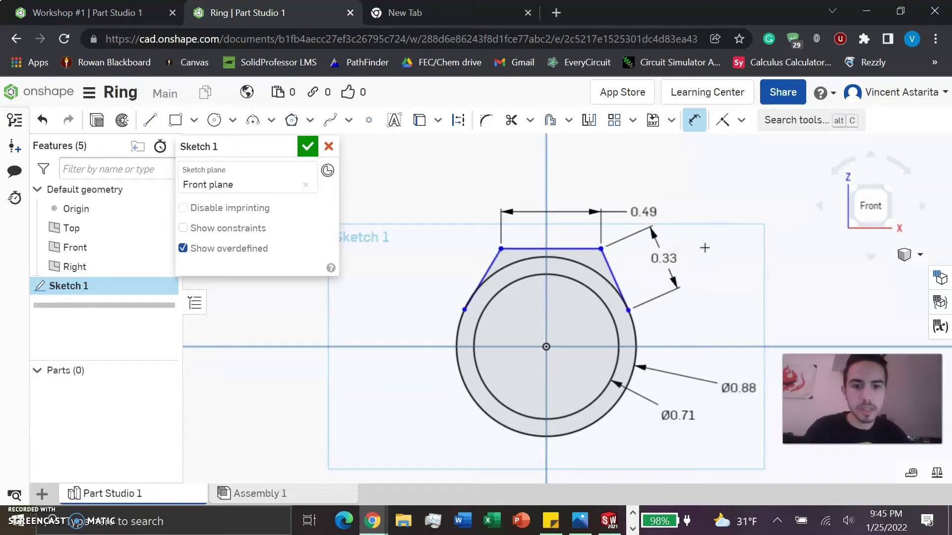
scroll(546, 254, up, 3)
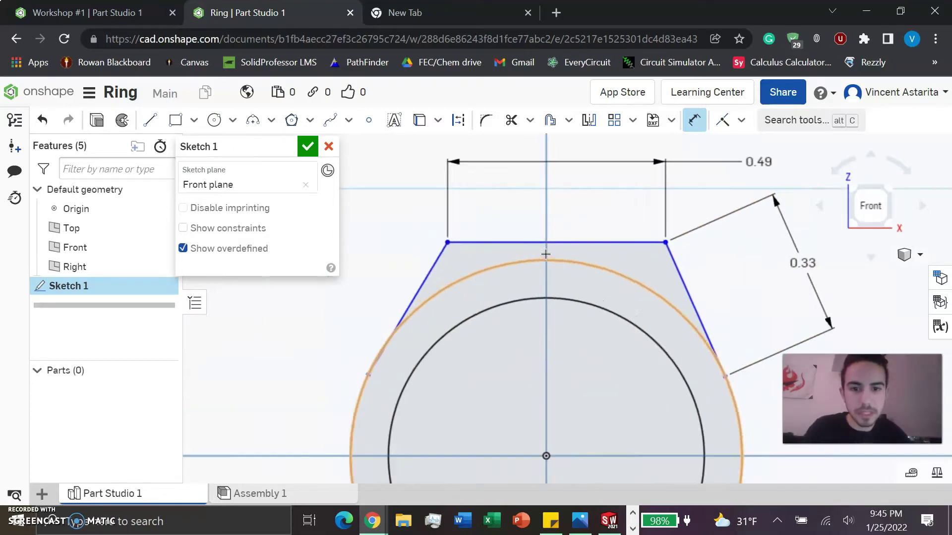
scroll(546, 253, up, 2)
scroll(556, 250, down, 4)
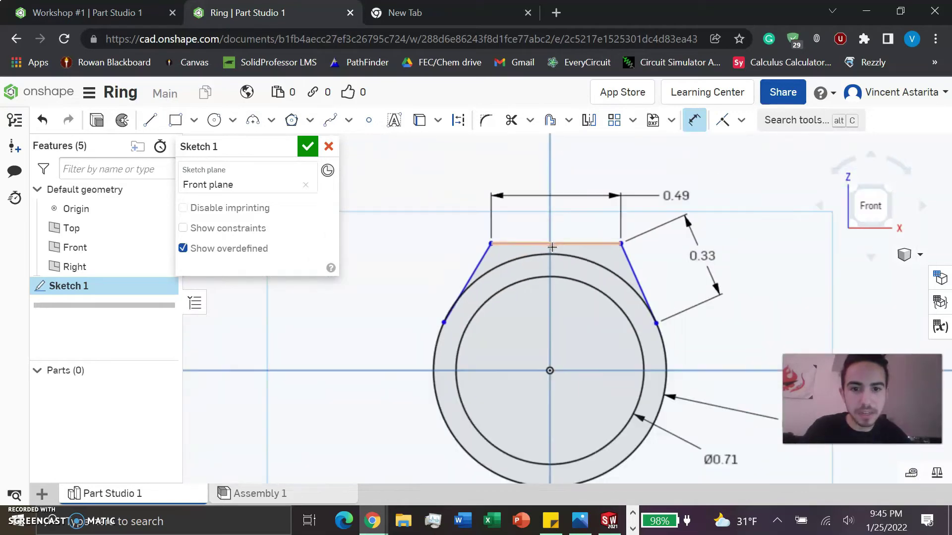
scroll(552, 247, down, 3)
scroll(553, 249, up, 3)
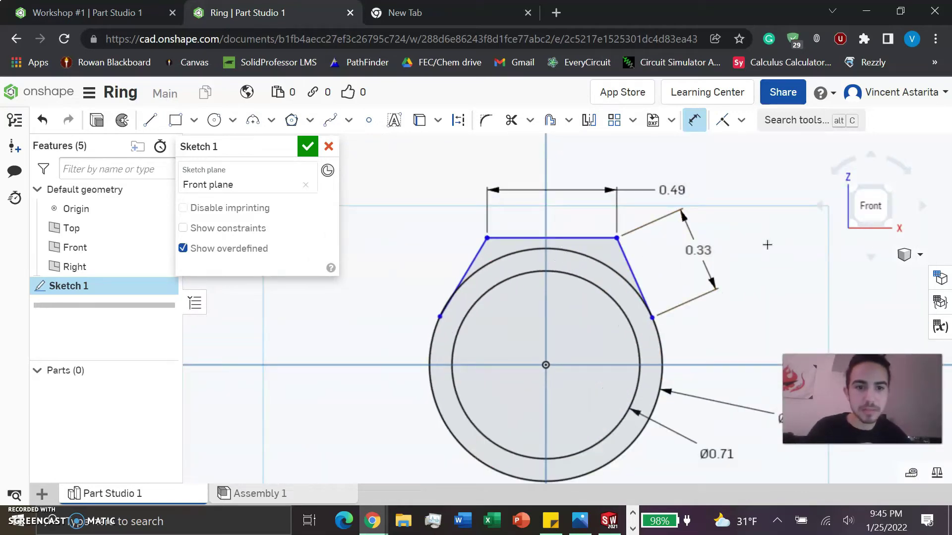
key(Escape)
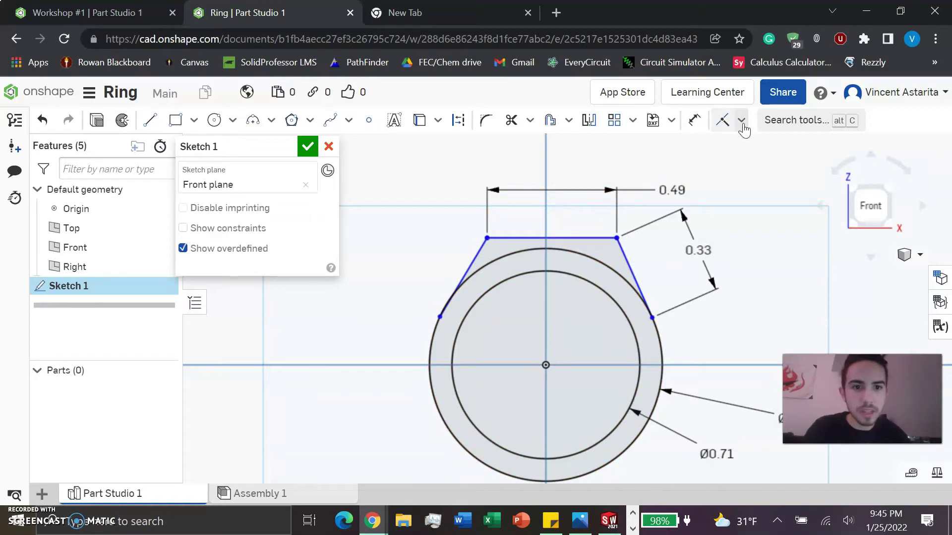
Step: Apply an Equal constraint between the right and left slanted lines
click(741, 122)
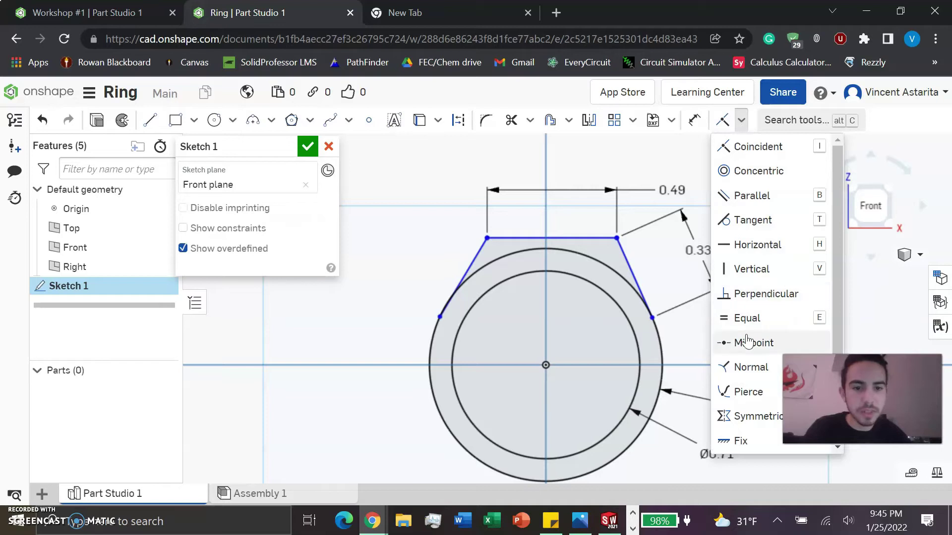
click(747, 319)
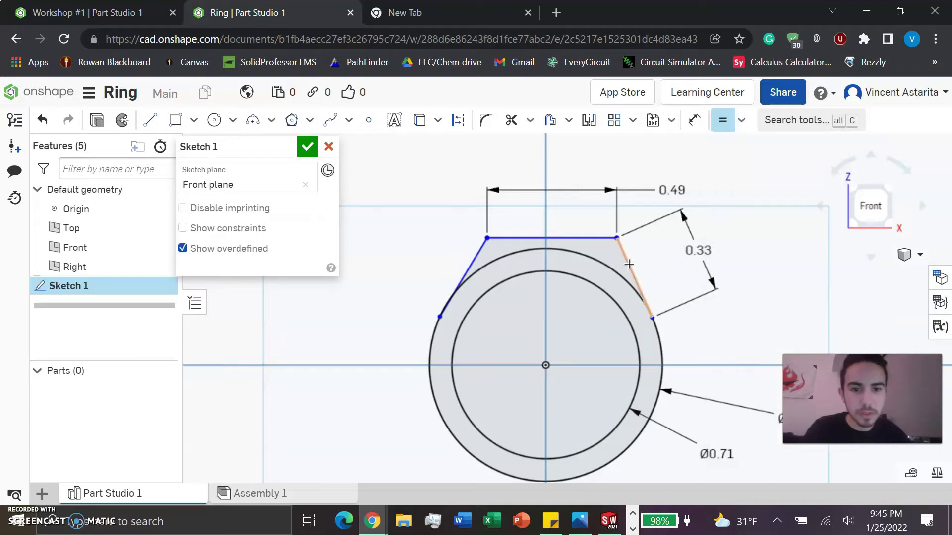
click(629, 265)
click(473, 262)
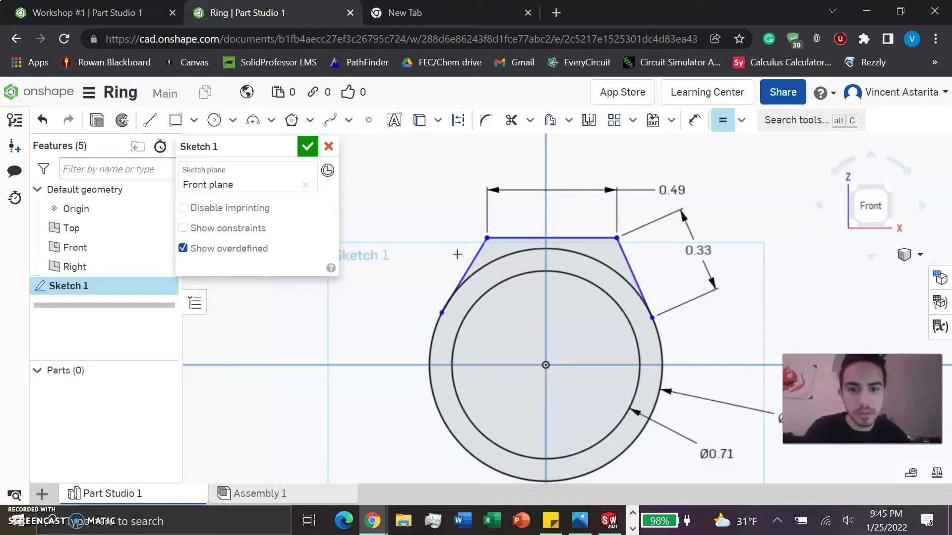
scroll(563, 305, up, 1)
scroll(563, 304, down, 1)
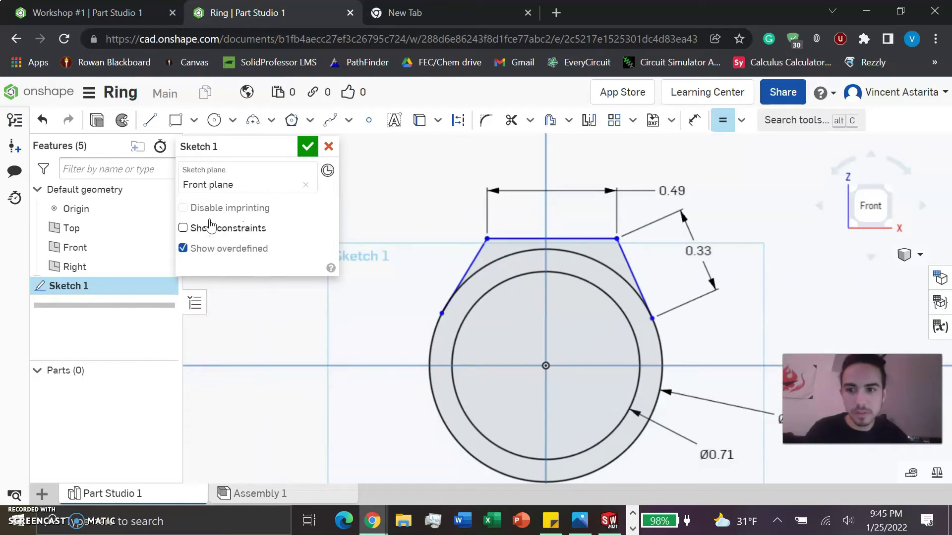
Step: Show the sketch's constraints to check which ones are applied, hide them again and leave the Equal constraint
click(183, 228)
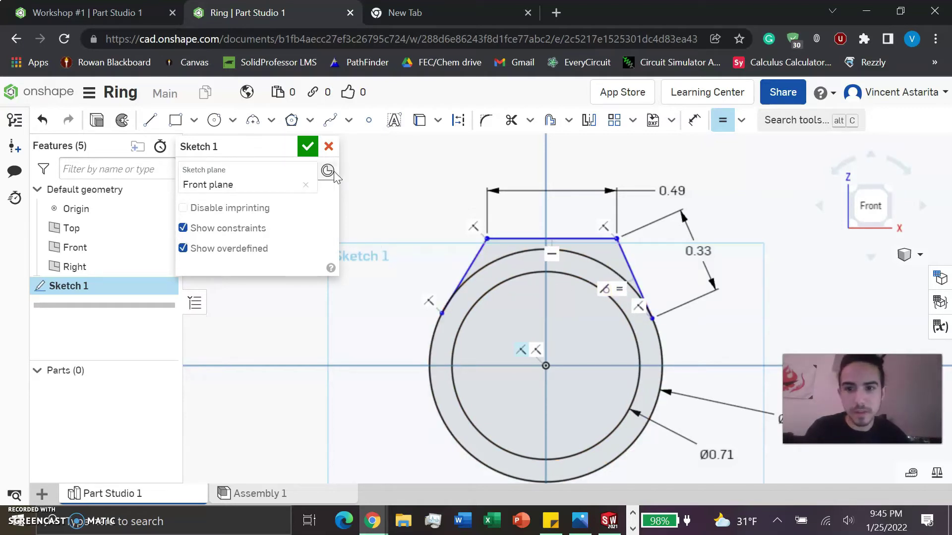
click(183, 228)
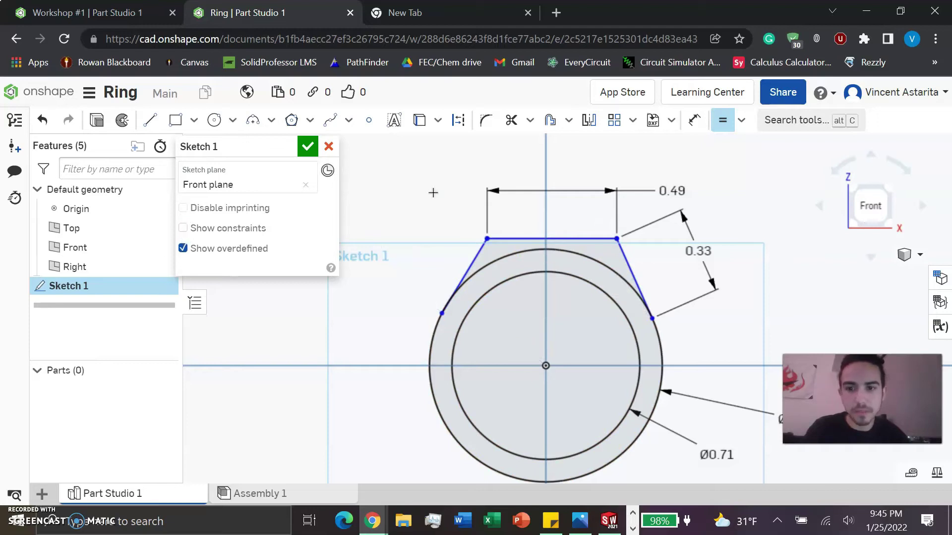
key(Escape)
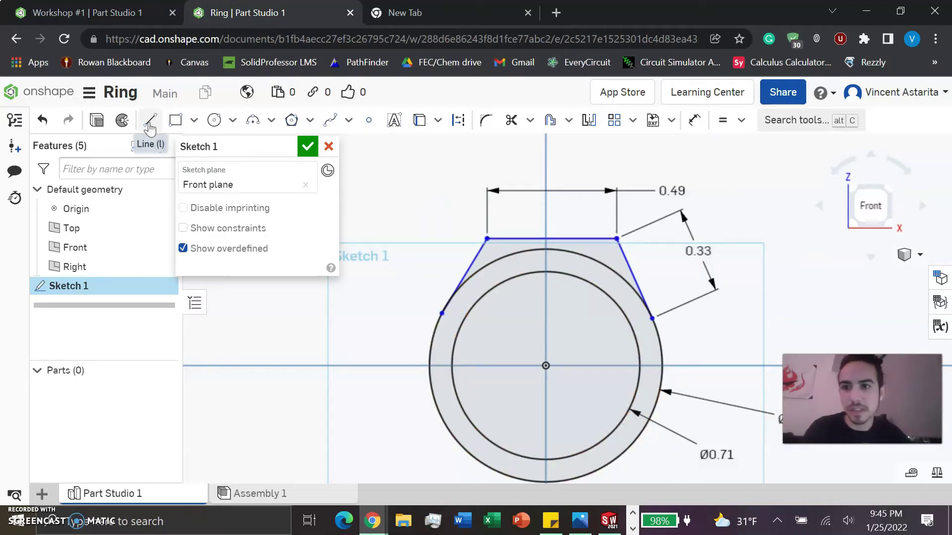
Step: Sketch two lines from the origin to the left and right ends of the horizontal line, about 0.53 in and 0.55 in long
click(149, 122)
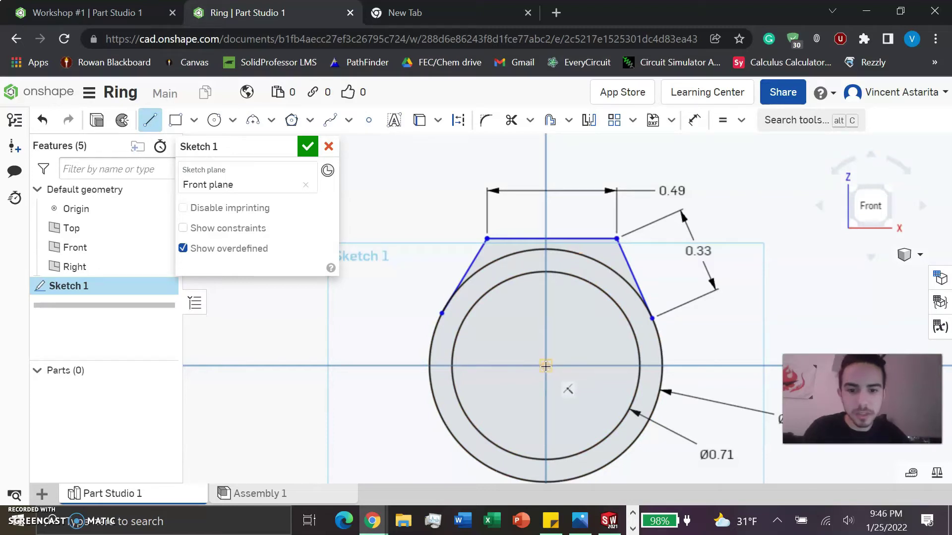
click(545, 365)
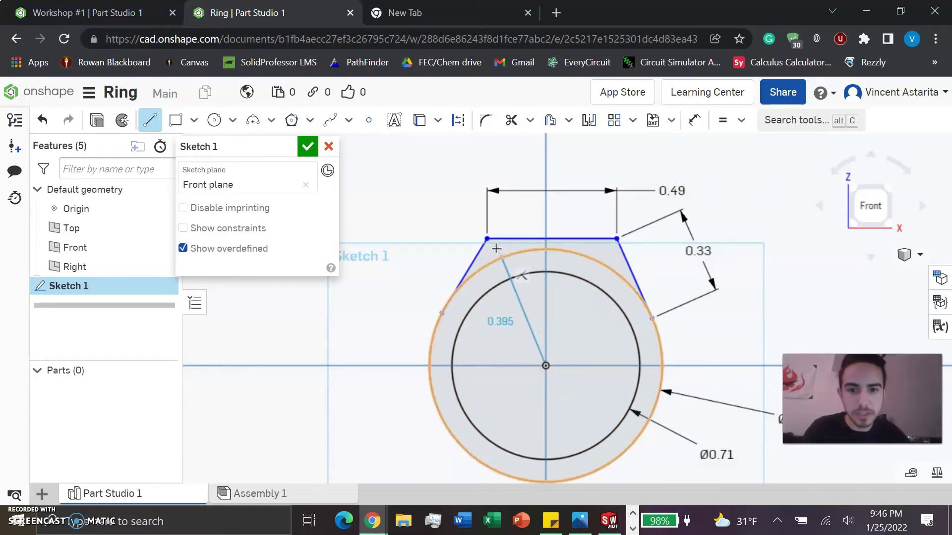
click(488, 240)
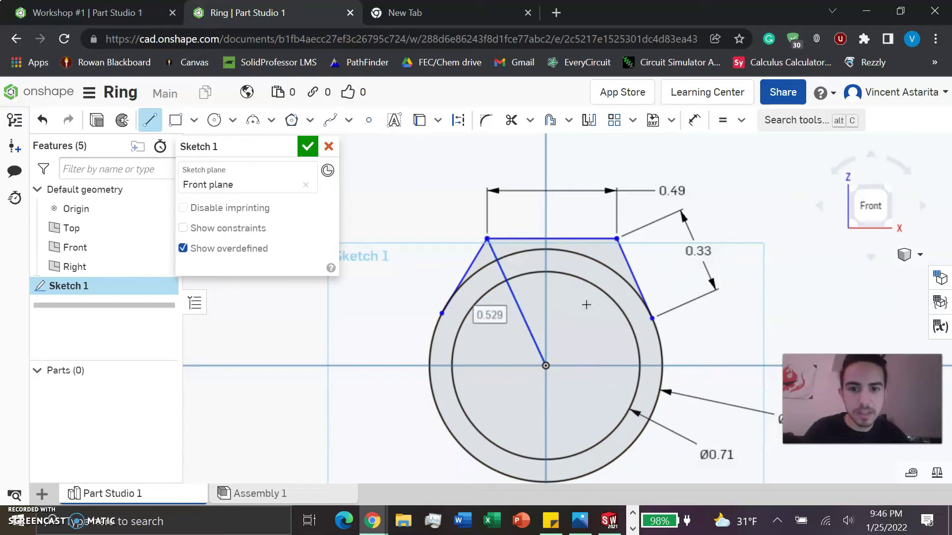
click(545, 366)
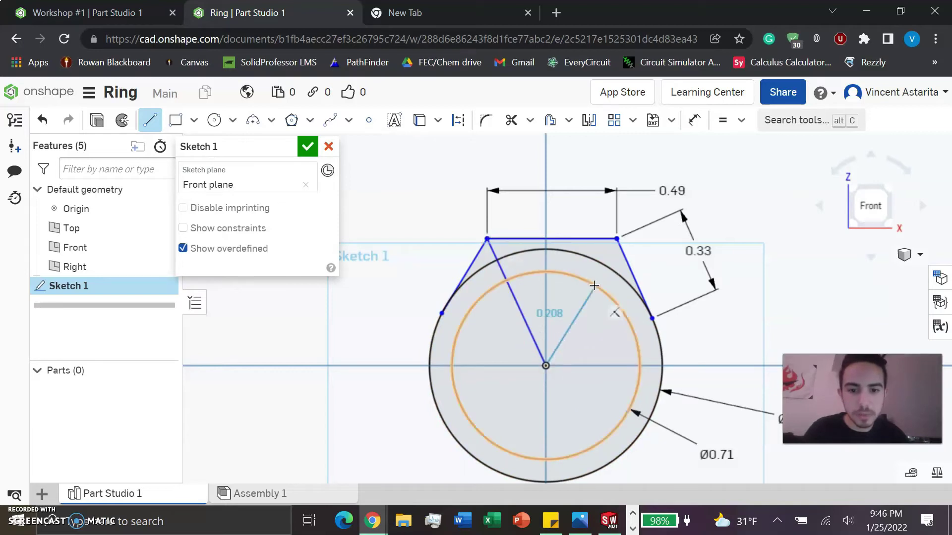
click(617, 240)
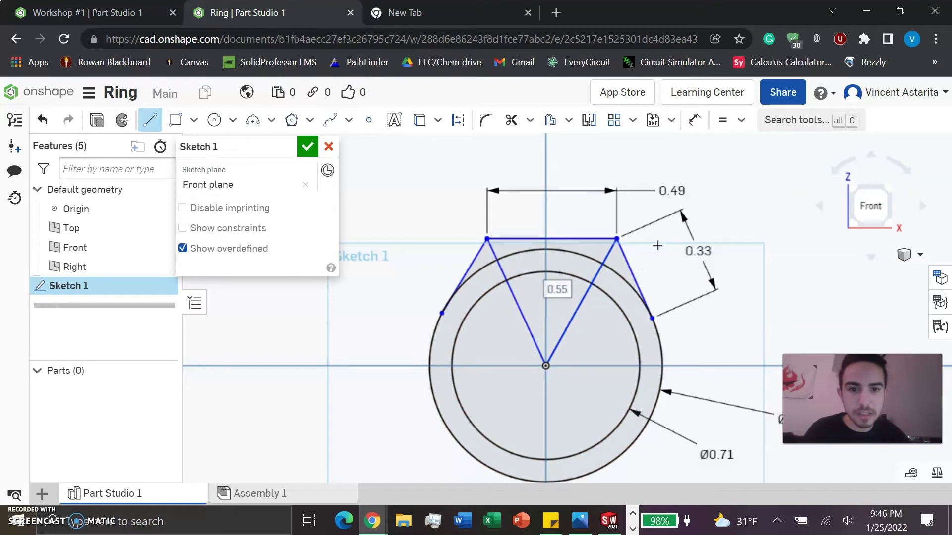
key(Escape)
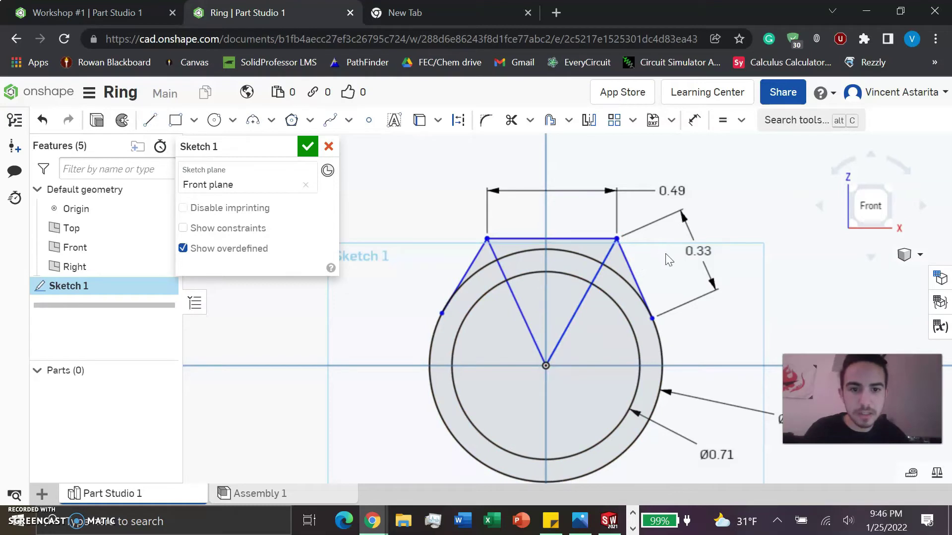
Step: Make the two lines running from the origin equal in length and finish the sketch
click(723, 123)
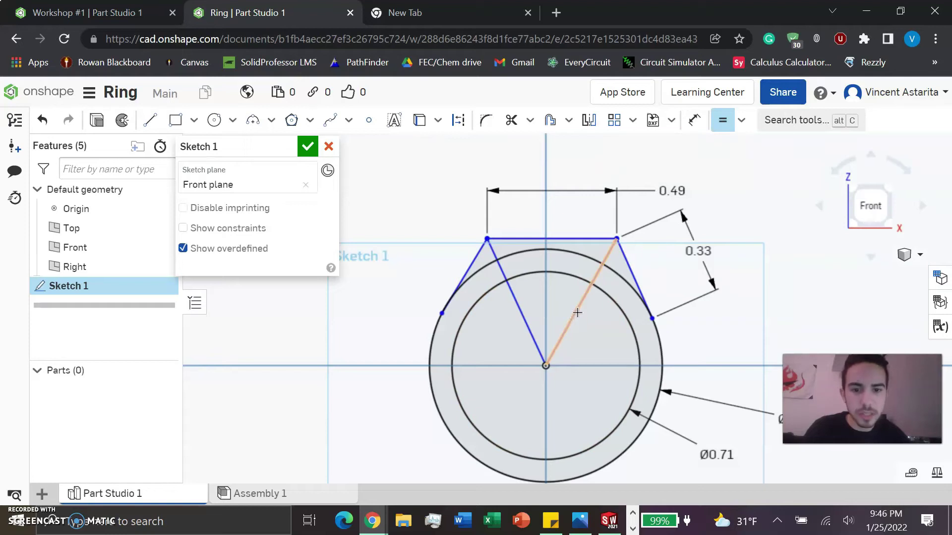
click(578, 312)
click(517, 303)
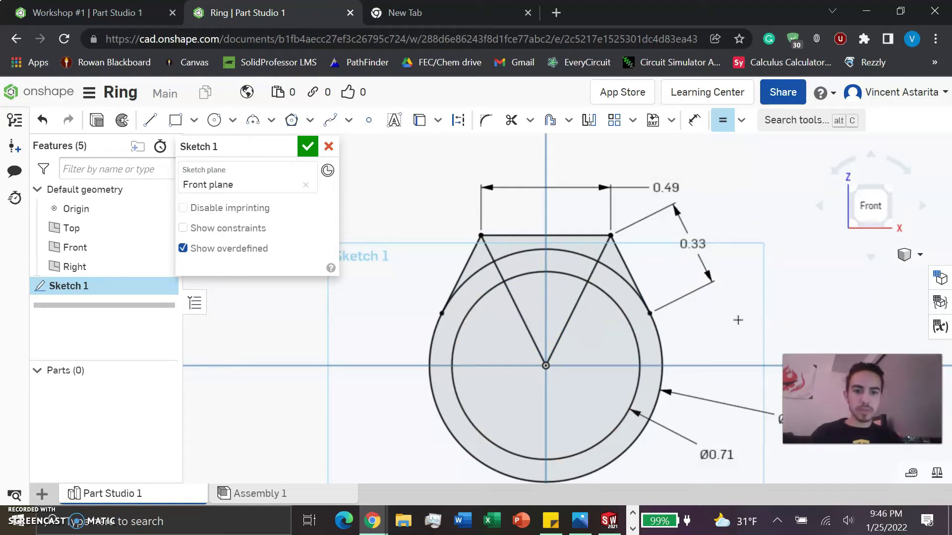
key(Escape)
scroll(591, 321, up, 2)
scroll(590, 293, down, 6)
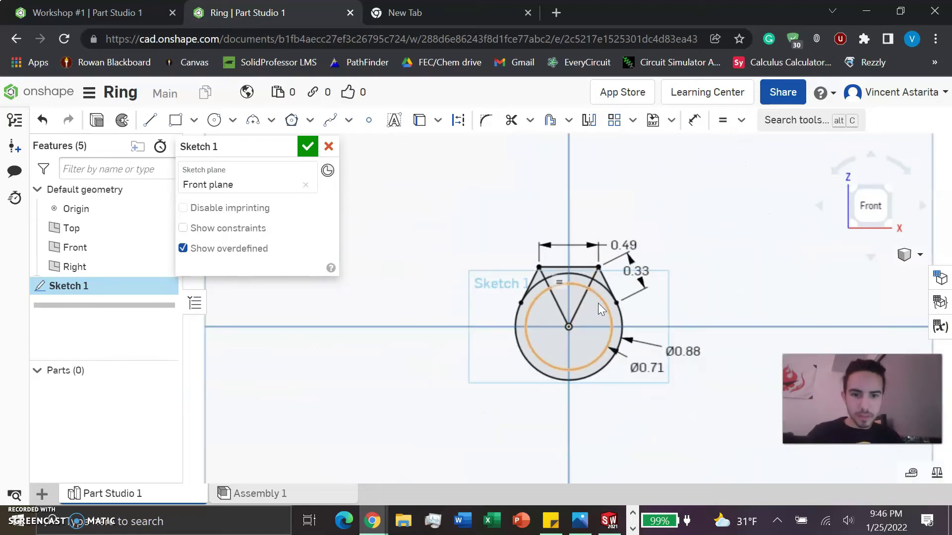
click(308, 147)
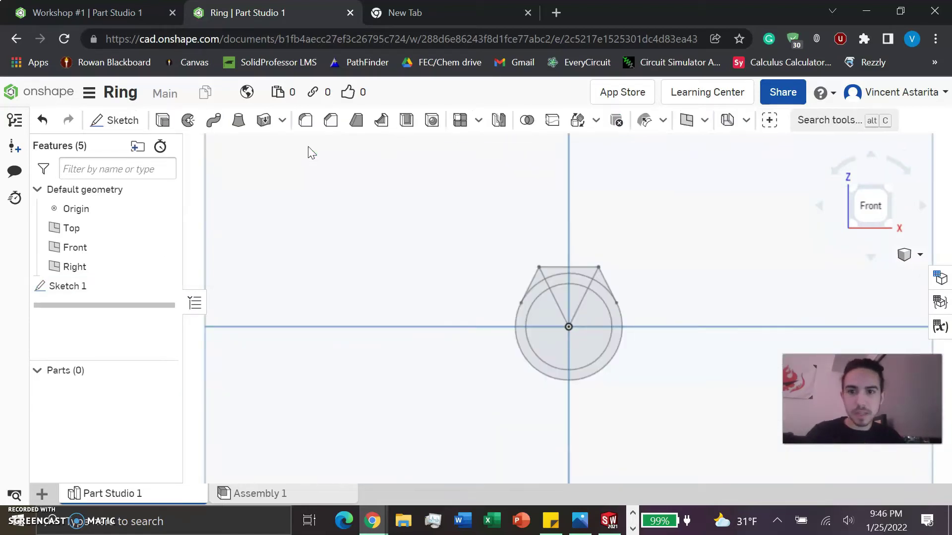
Step: Start a new solid Extrude using the ring band and all the flat-top regions around it in the ring sketch
click(162, 121)
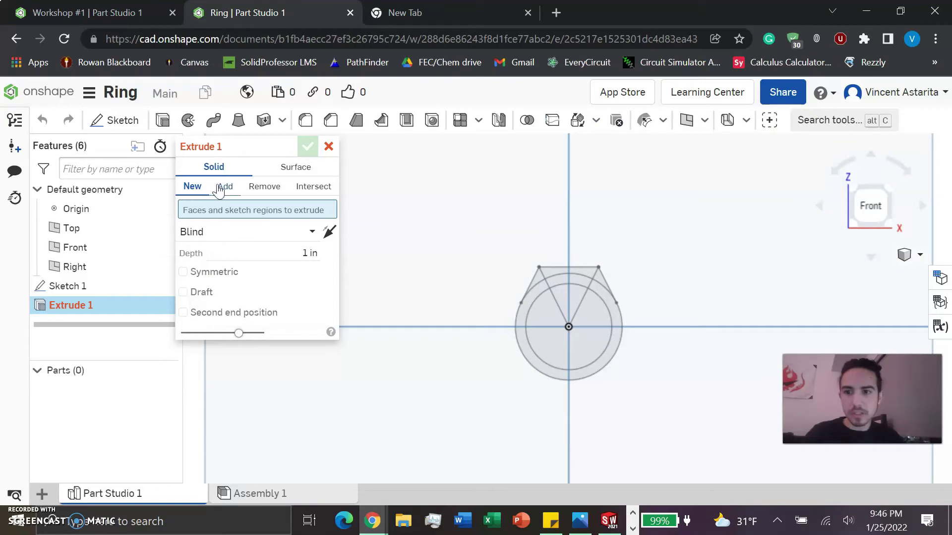
click(541, 289)
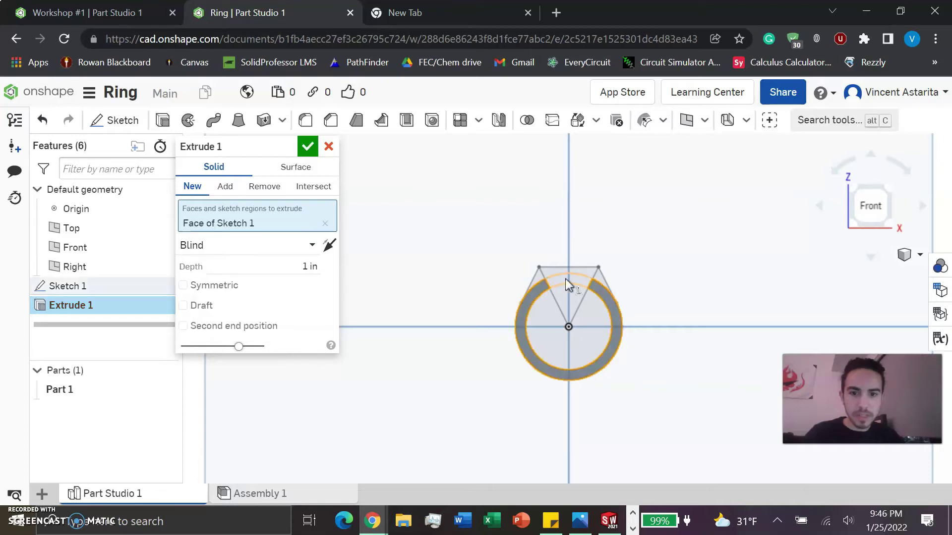
click(565, 280)
click(590, 274)
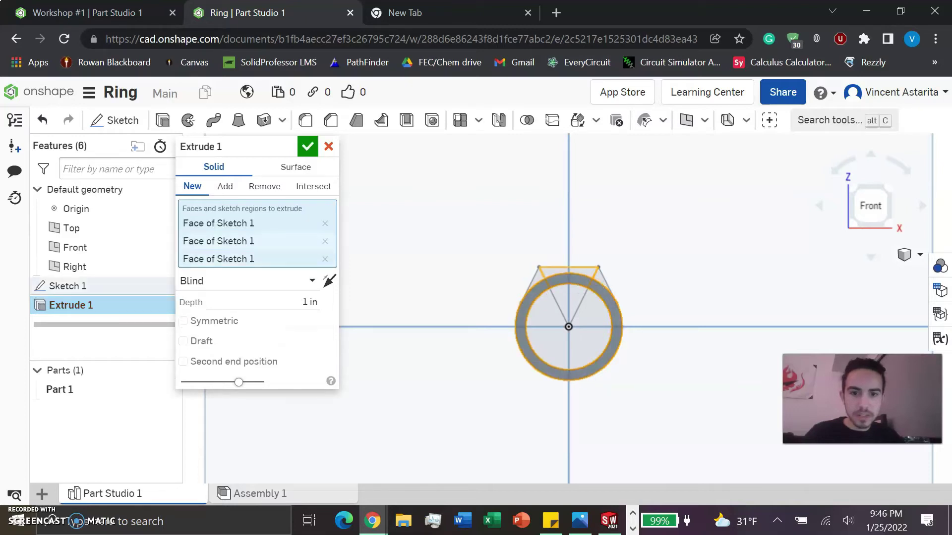
click(602, 279)
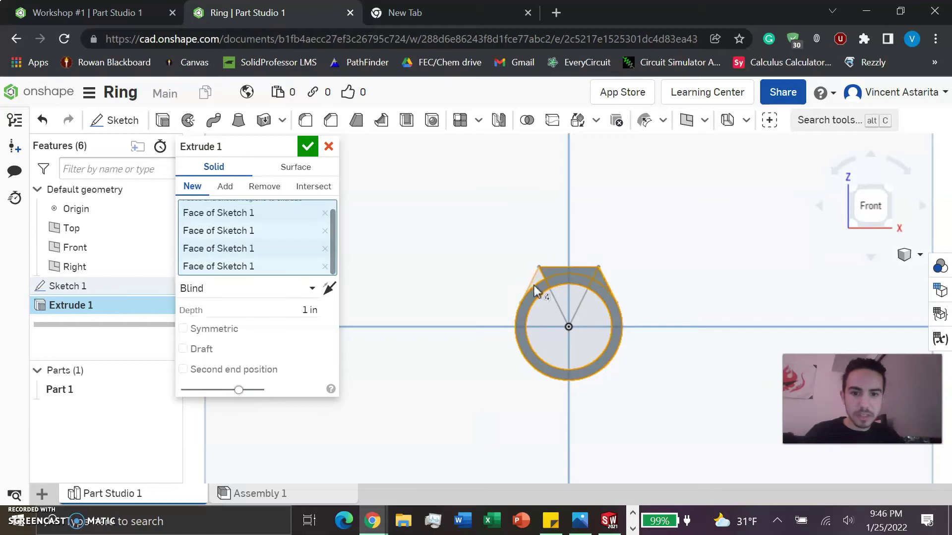
click(538, 277)
mouse_move(663, 278)
right_down()
mouse_move(684, 285)
mouse_move(677, 296)
mouse_move(672, 285)
mouse_move(681, 286)
mouse_move(645, 298)
right_up()
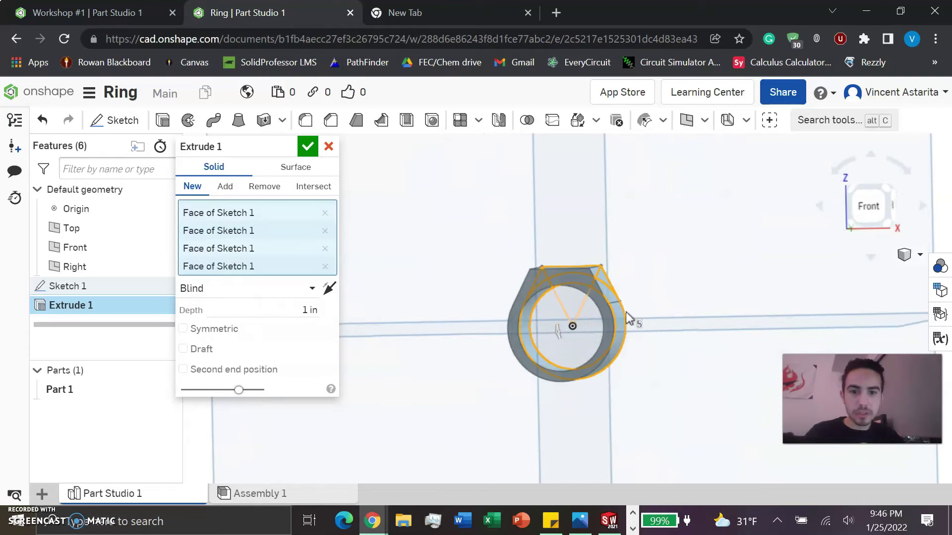
scroll(648, 293, up, 1)
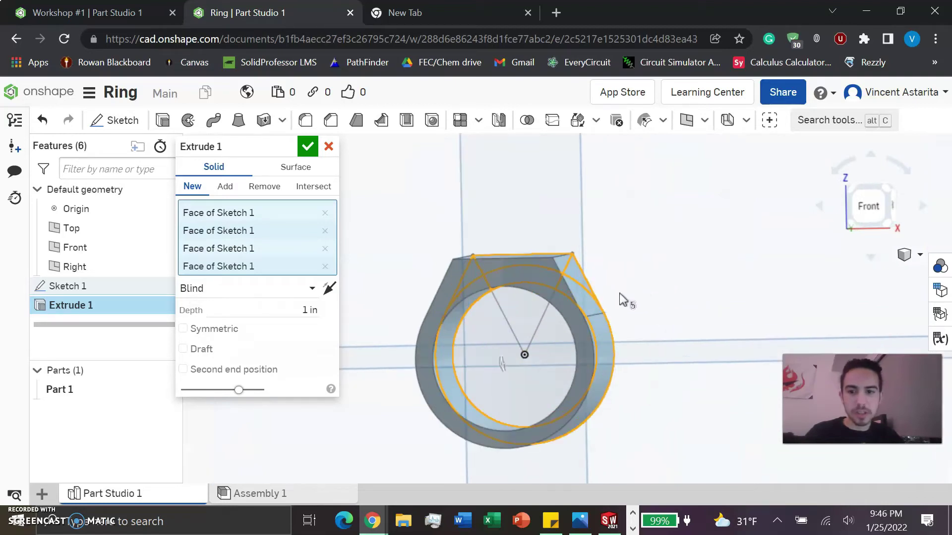
right_drag(632, 289, 557, 326)
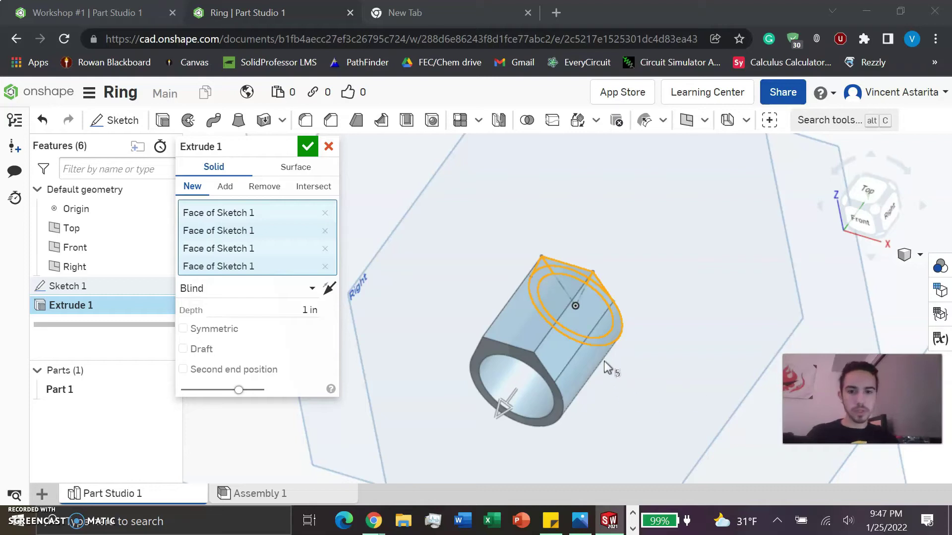
Step: Set the ring's blind extrude depth to 0.24 in and finish the extrusion
click(277, 316)
click(277, 316)
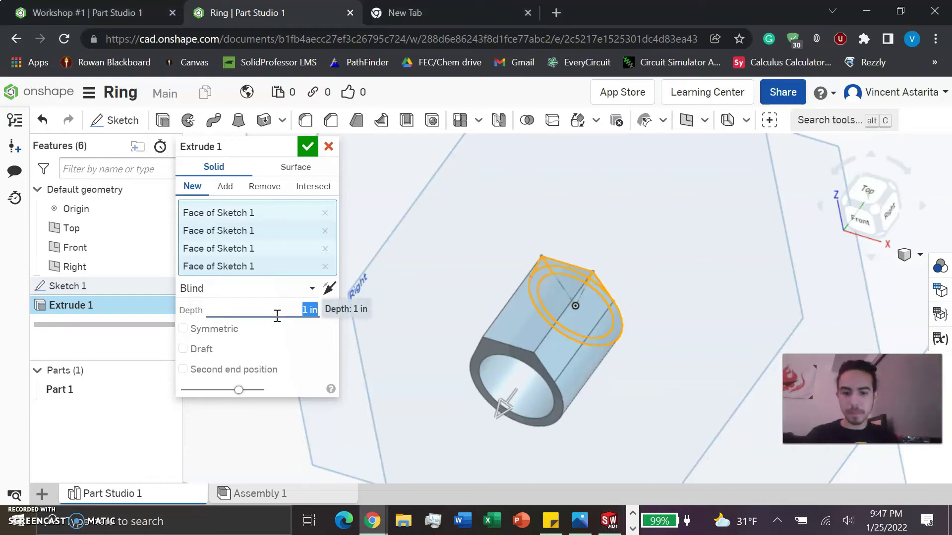
text(.24)
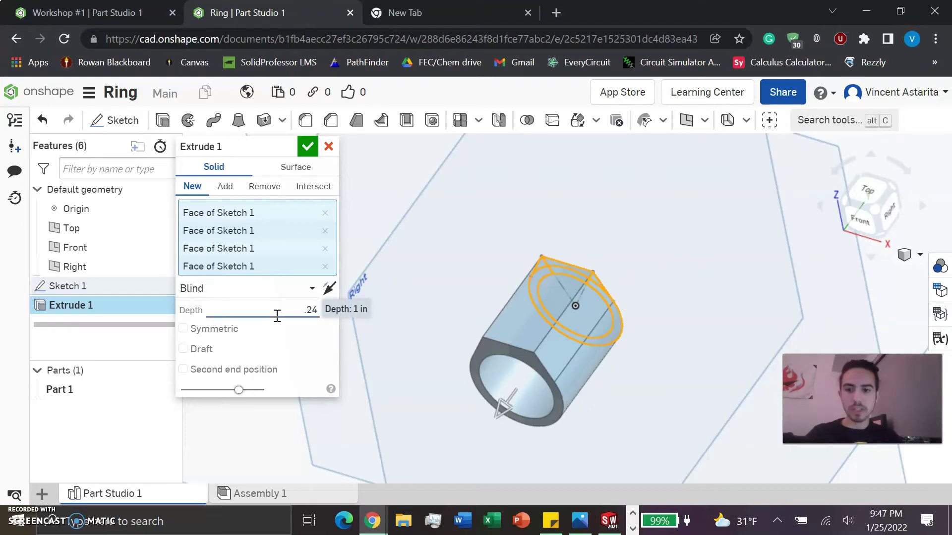
text( in)
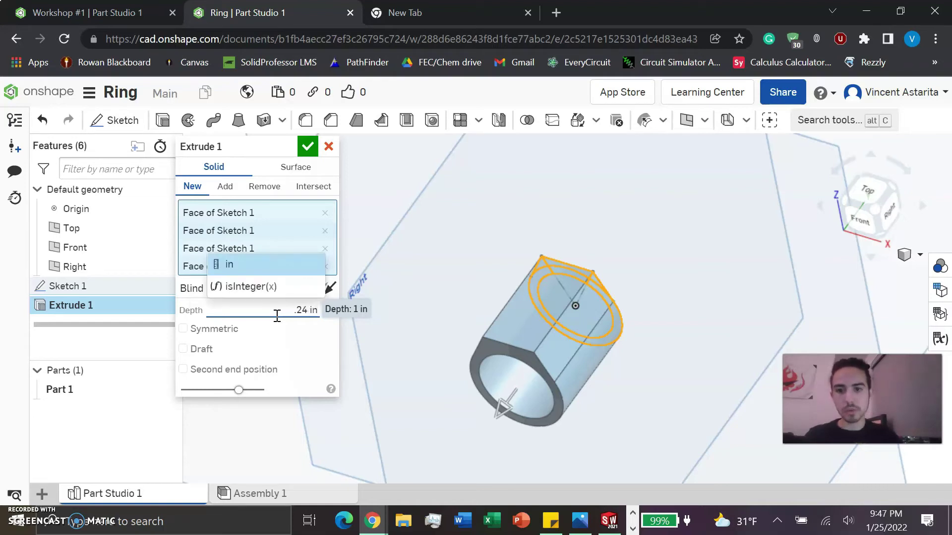
key(Return)
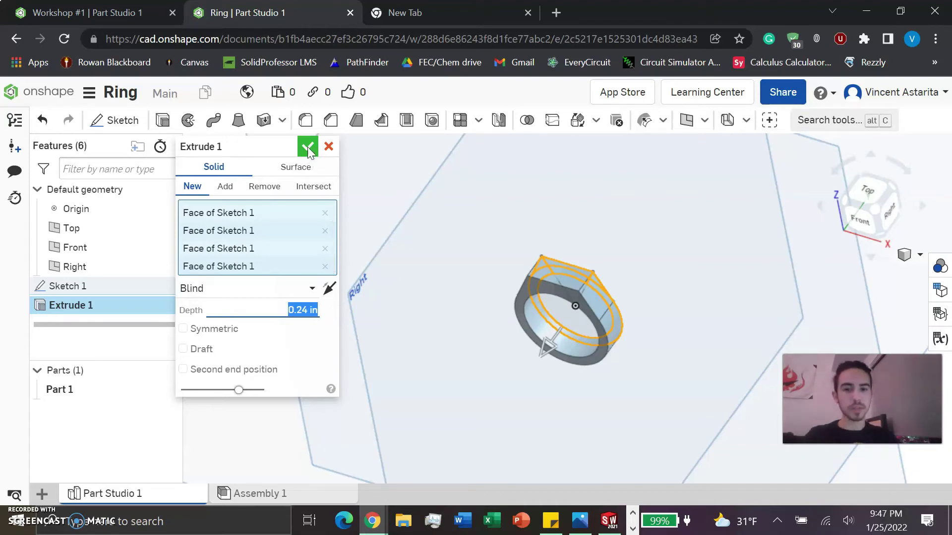
click(308, 148)
Step: Start a new sketch on the ring's flat top face and view it from the top
scroll(552, 272, up, 5)
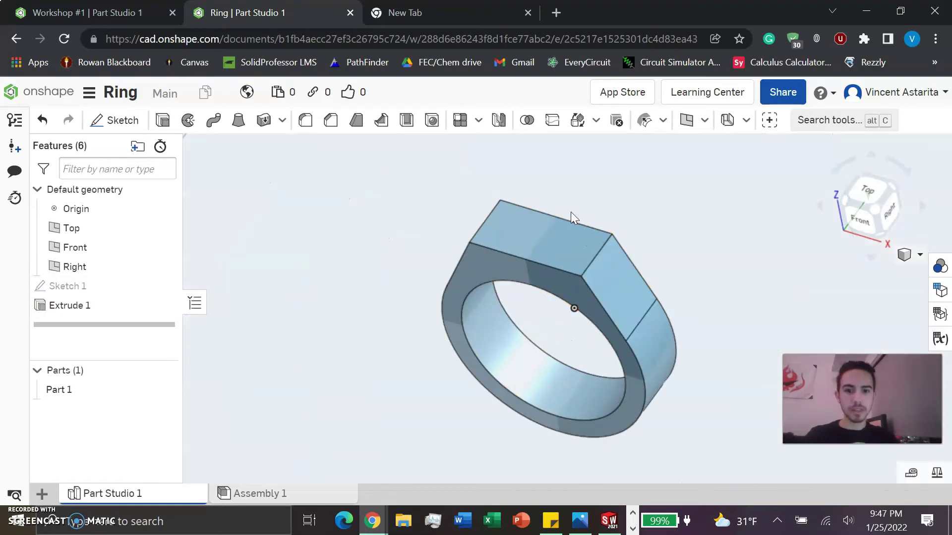
scroll(590, 218, down, 5)
right_drag(682, 248, 659, 277)
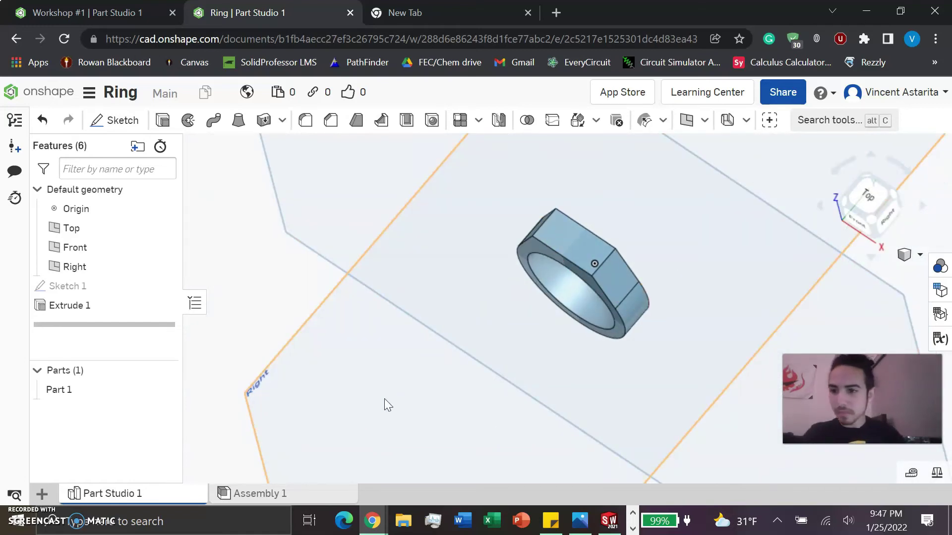
click(116, 120)
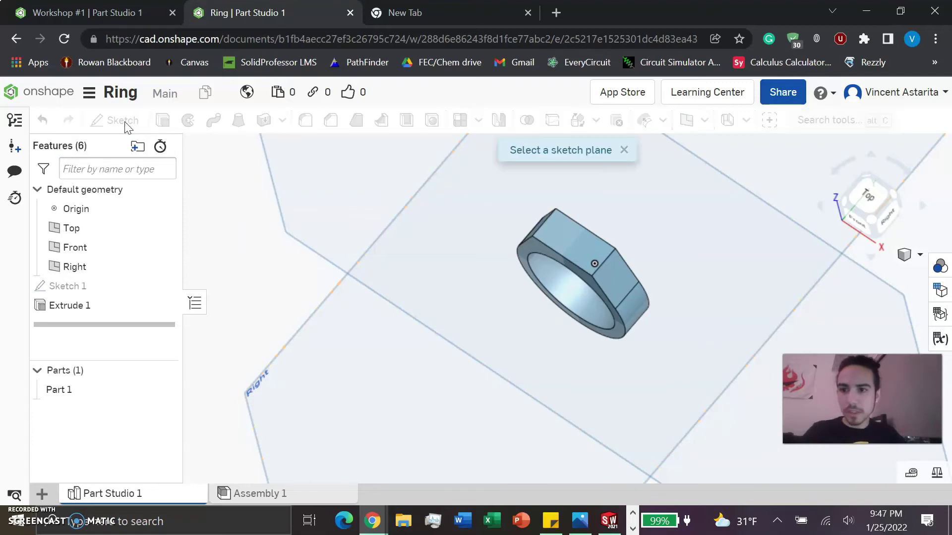
click(572, 249)
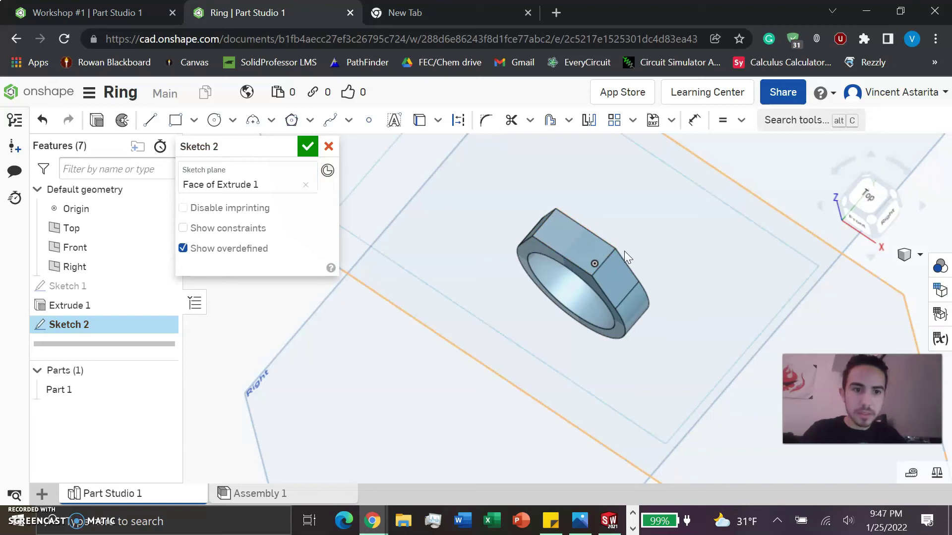
click(870, 197)
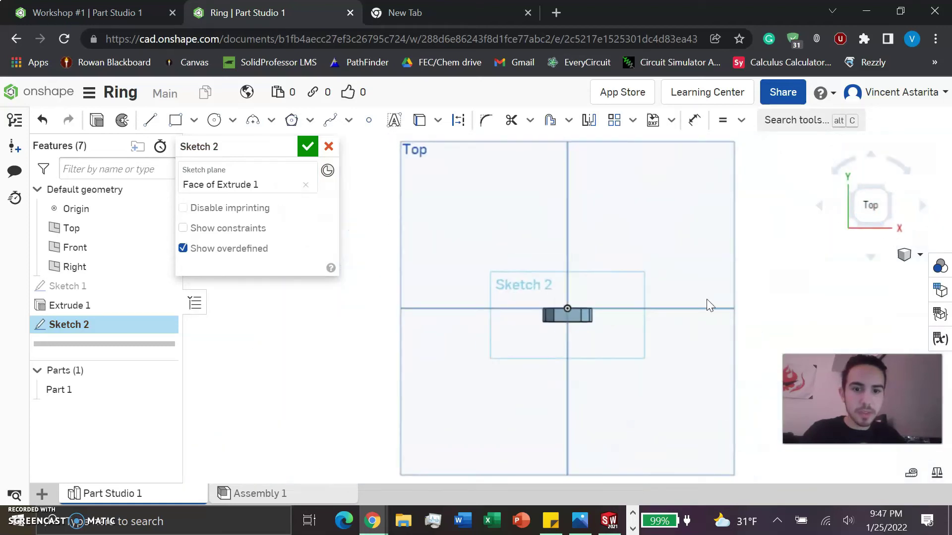
scroll(572, 323, up, 10)
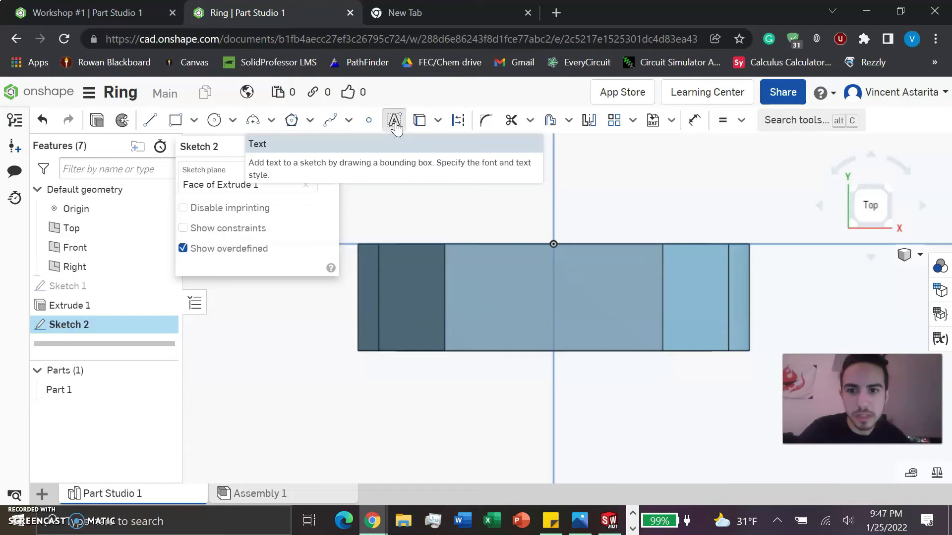
Step: Add a sketch text box about 0.11 in high in the middle of the flat top face, containing the text VA
click(394, 124)
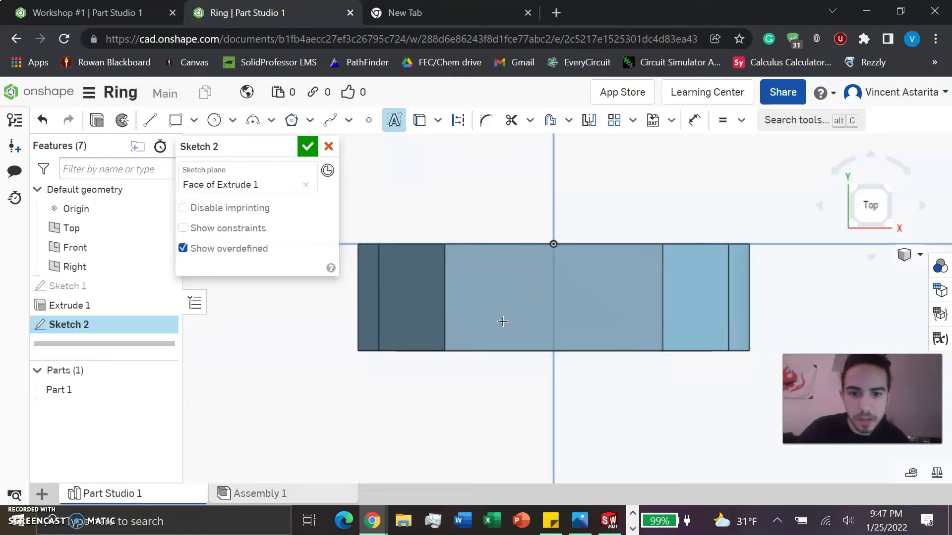
drag(502, 322, 609, 271)
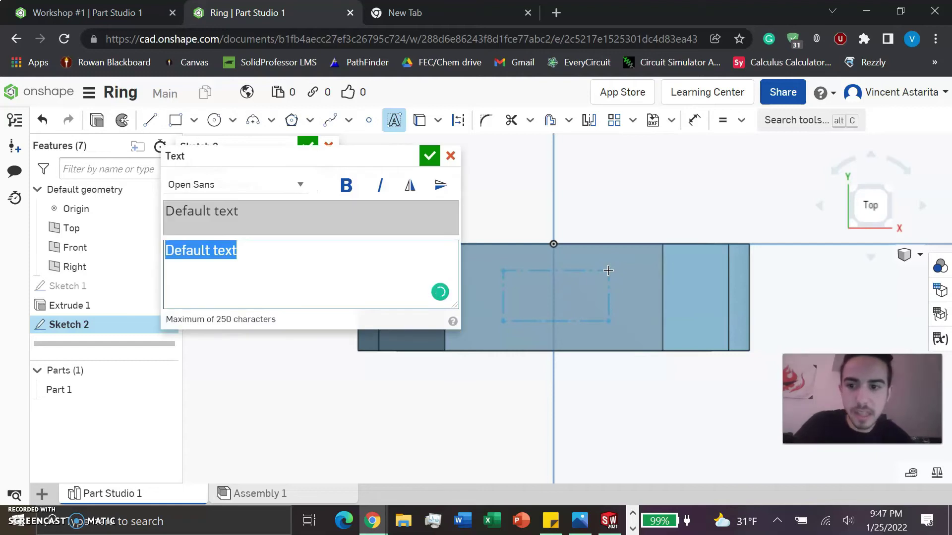
text(VA)
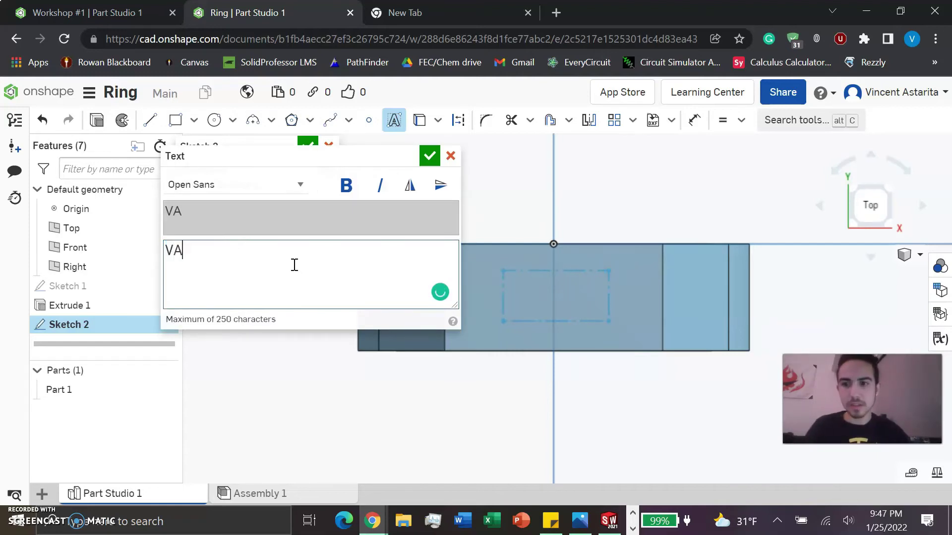
key(Return)
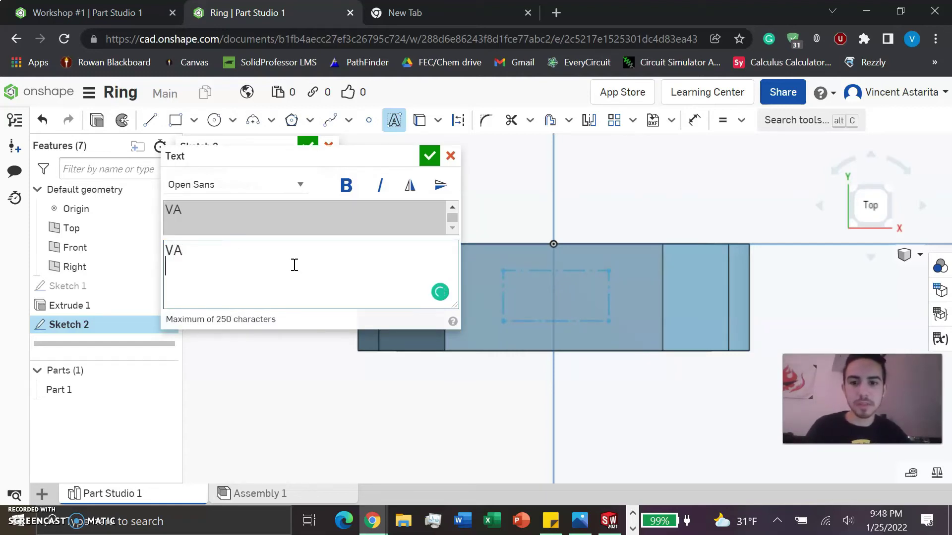
key(BackSpace)
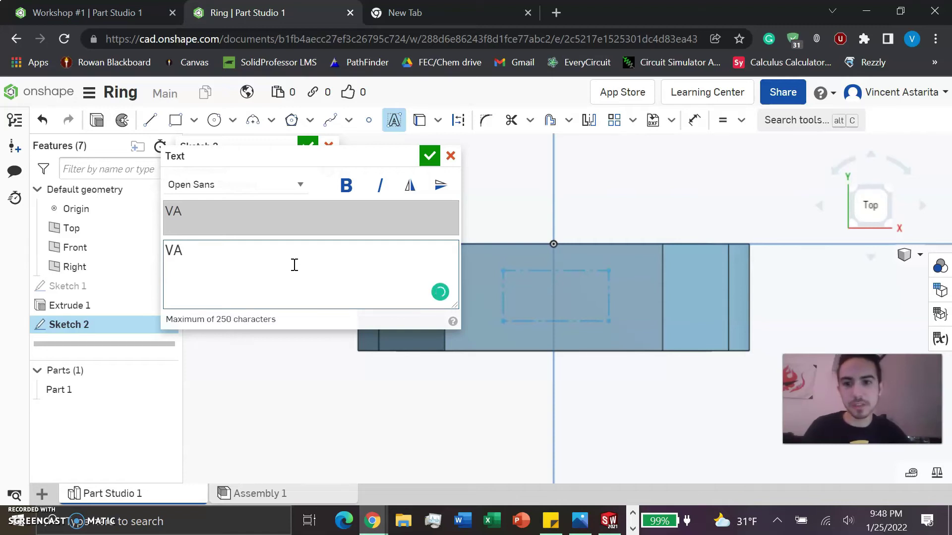
key(BackSpace)
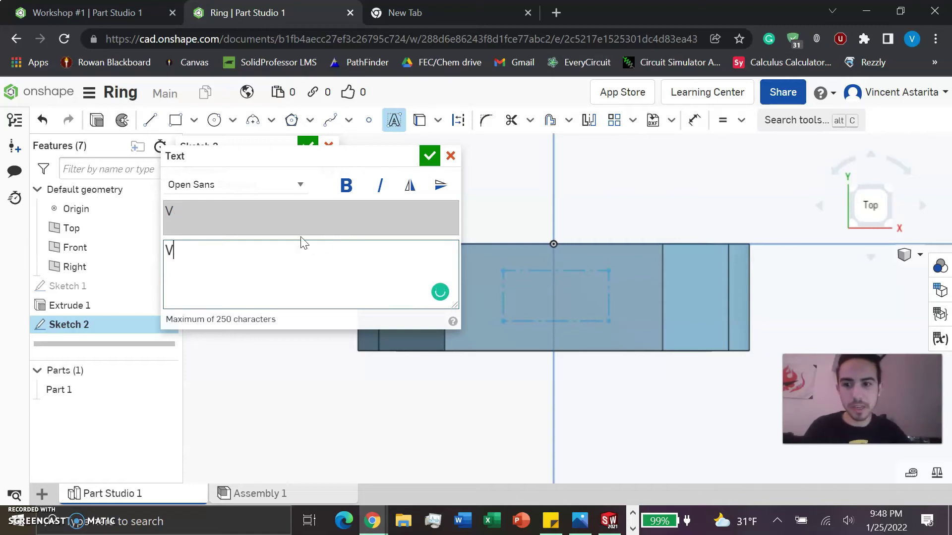
text(incent)
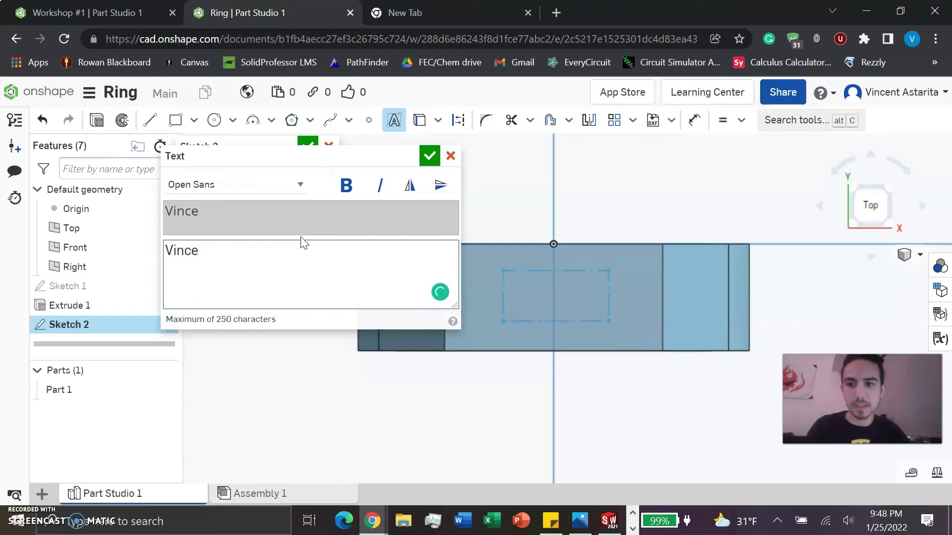
key(BackSpace)
key(BackSpace)
key(BackSpace)
key(BackSpace)
text(A)
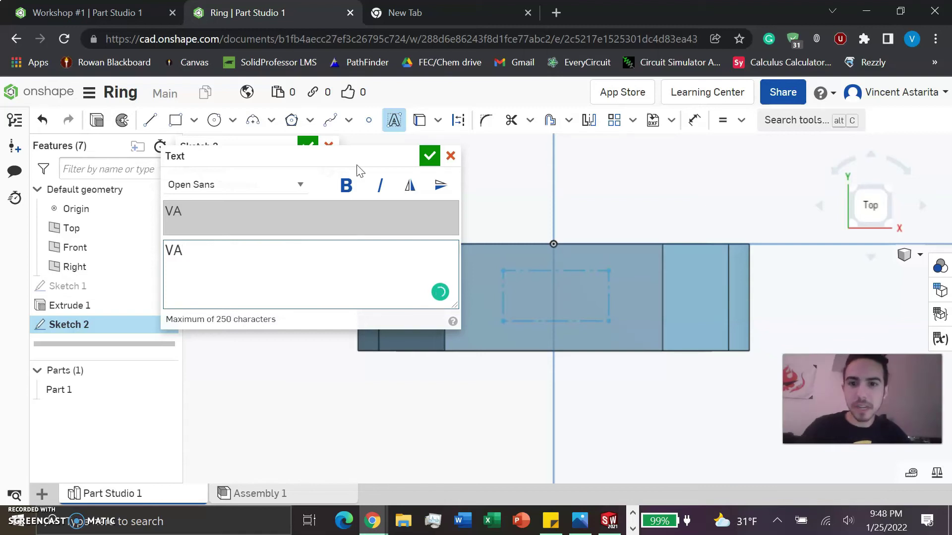
Step: Accept the VA text and shift it slightly to the right so it sits about centred on the flat face
click(429, 156)
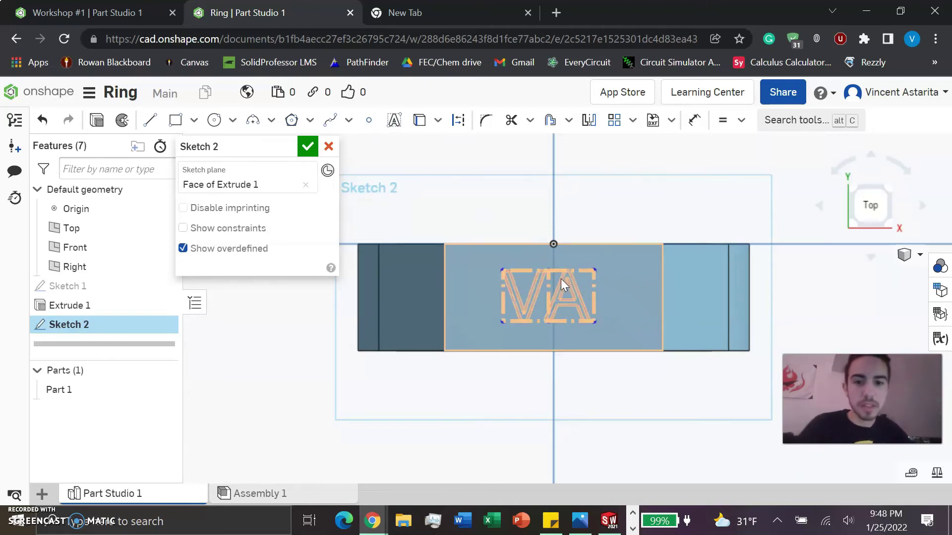
scroll(546, 300, up, 3)
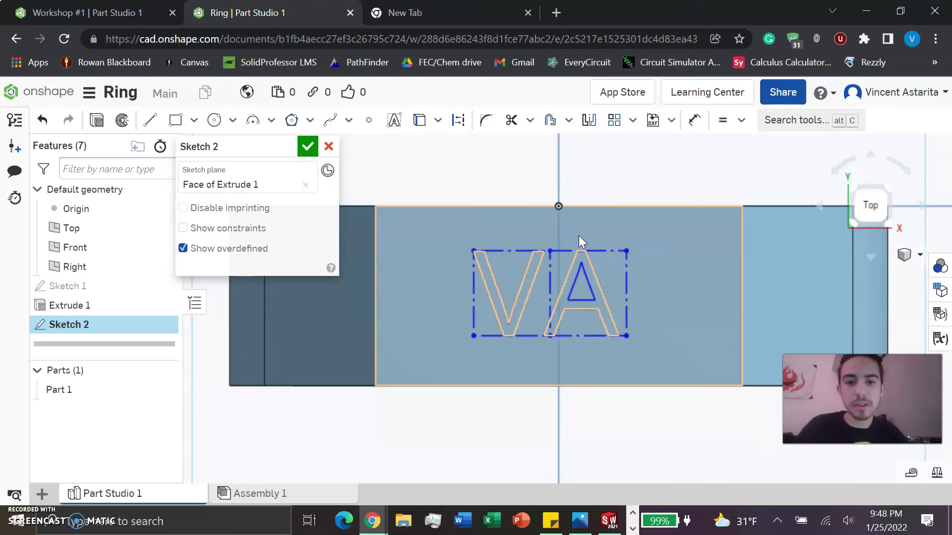
mouse_move(631, 281)
mouse_down()
mouse_move(640, 281)
mouse_move(626, 299)
mouse_move(630, 281)
mouse_move(642, 300)
mouse_move(638, 287)
mouse_up()
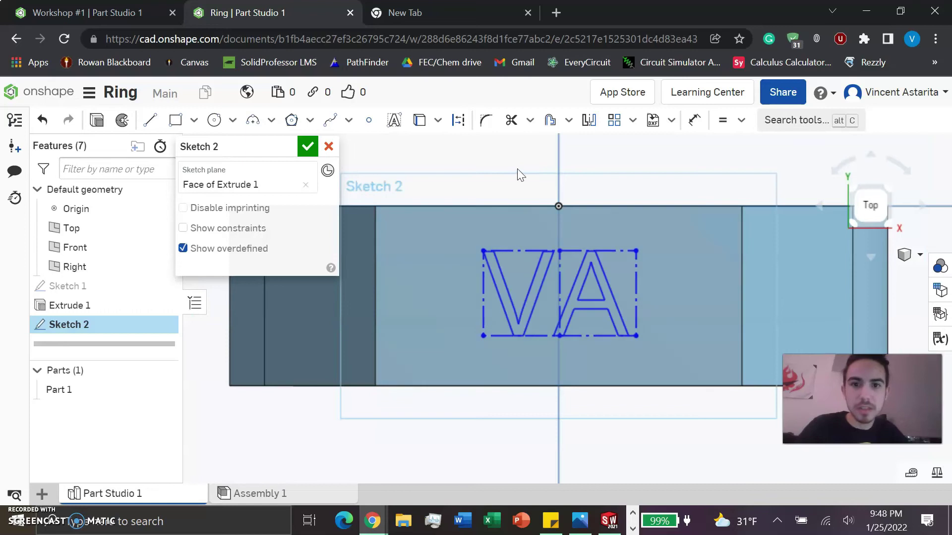
Step: Dimension the distance between the flat face's left edge and the text box's left side to 0.13 in
click(695, 121)
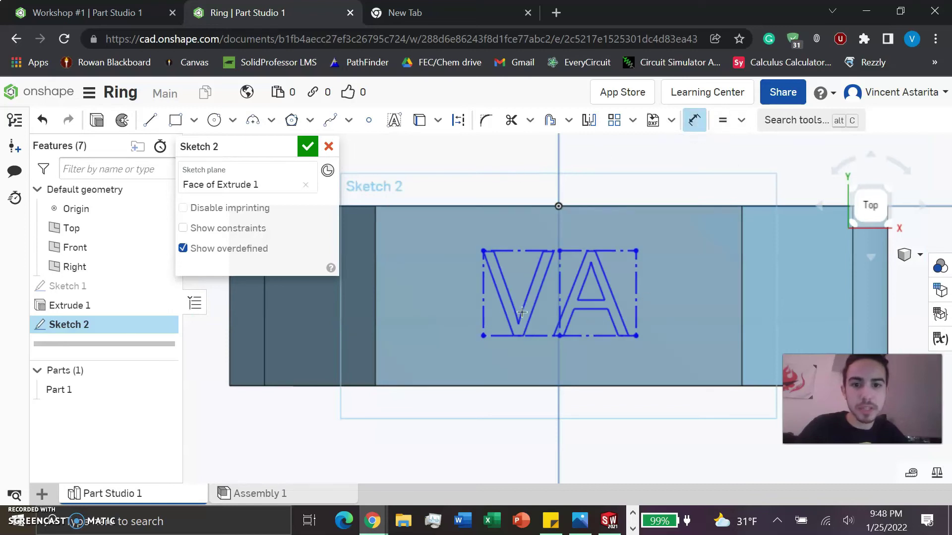
click(485, 293)
click(375, 292)
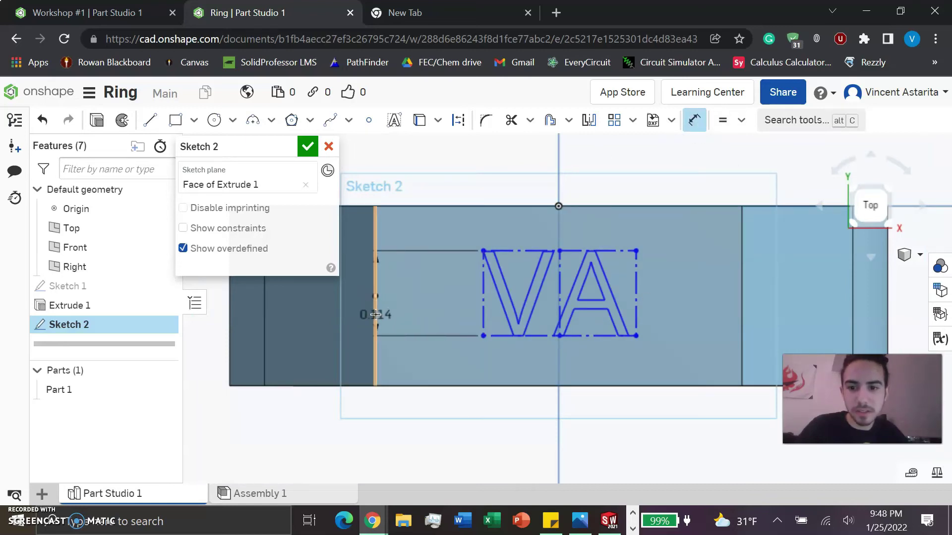
click(429, 312)
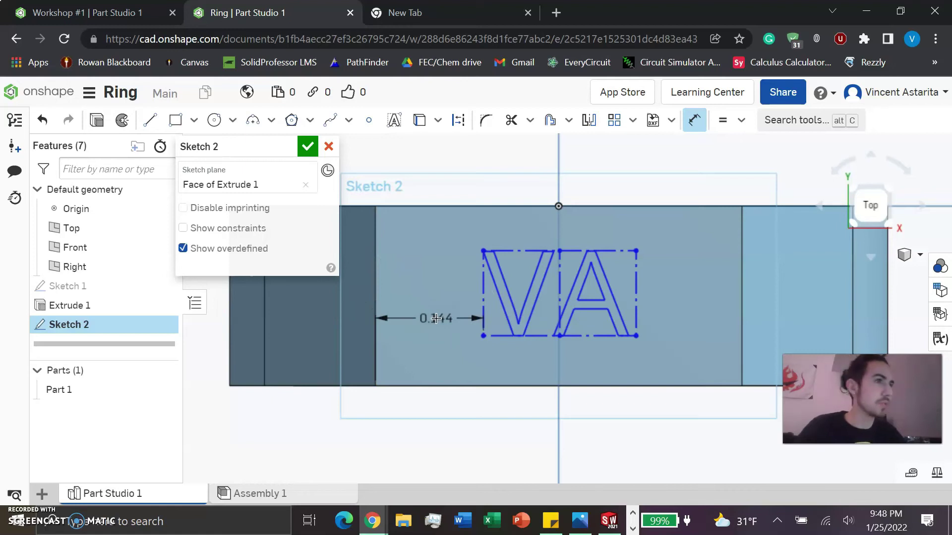
click(435, 320)
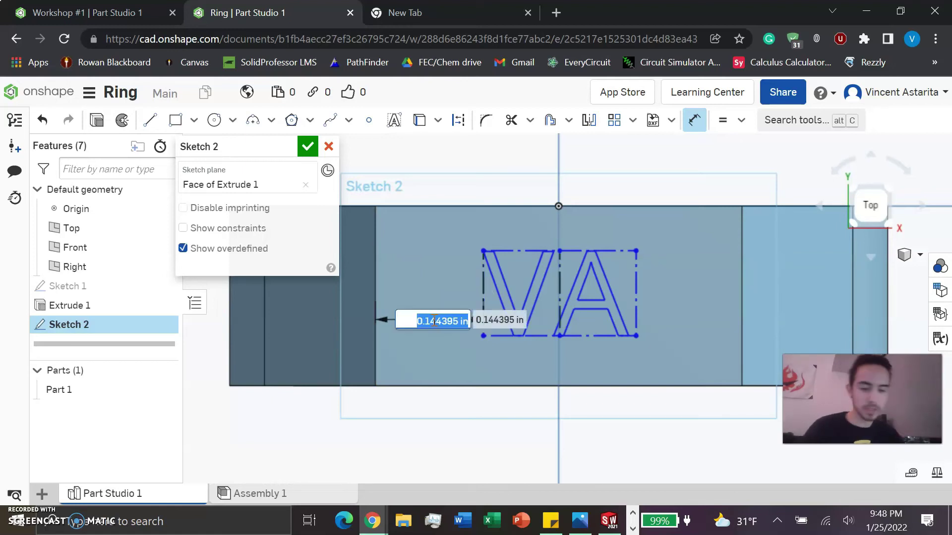
key(BackSpace)
key(Return)
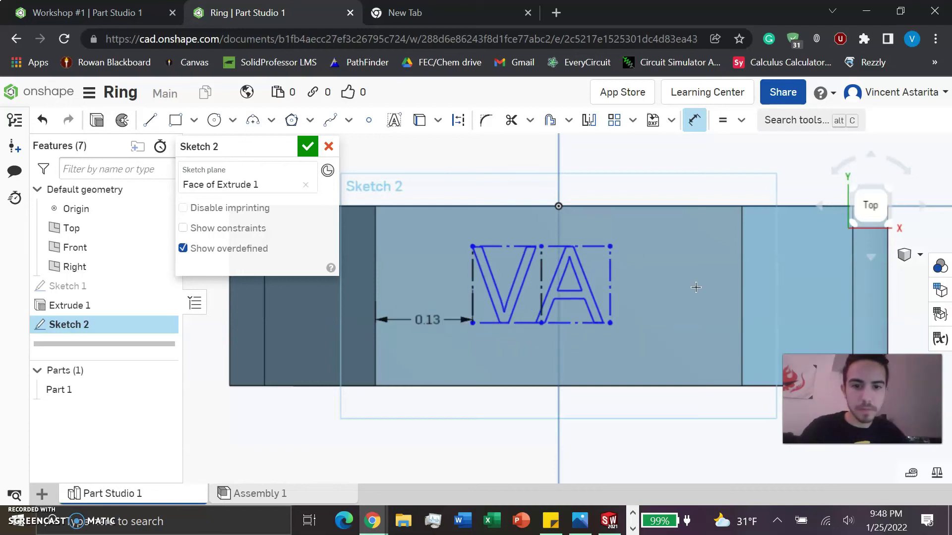
Step: Dimension the distance between the text box's right side and the flat face's right edge to 0.13 in
click(610, 283)
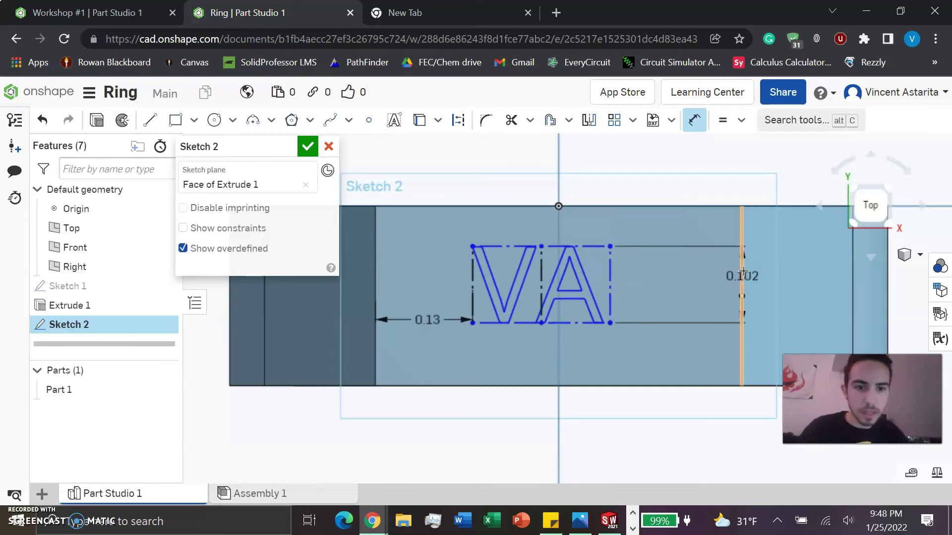
click(742, 271)
click(713, 308)
text(.13)
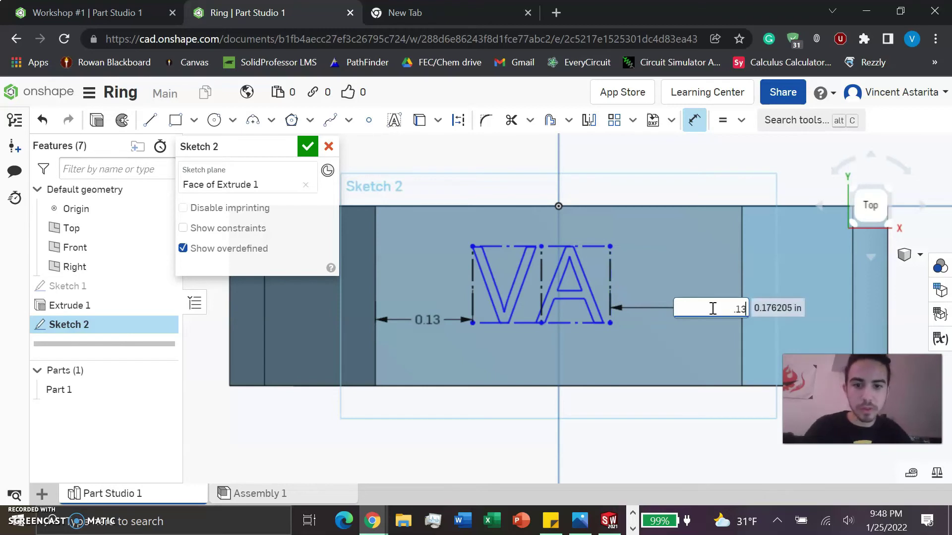
key(Return)
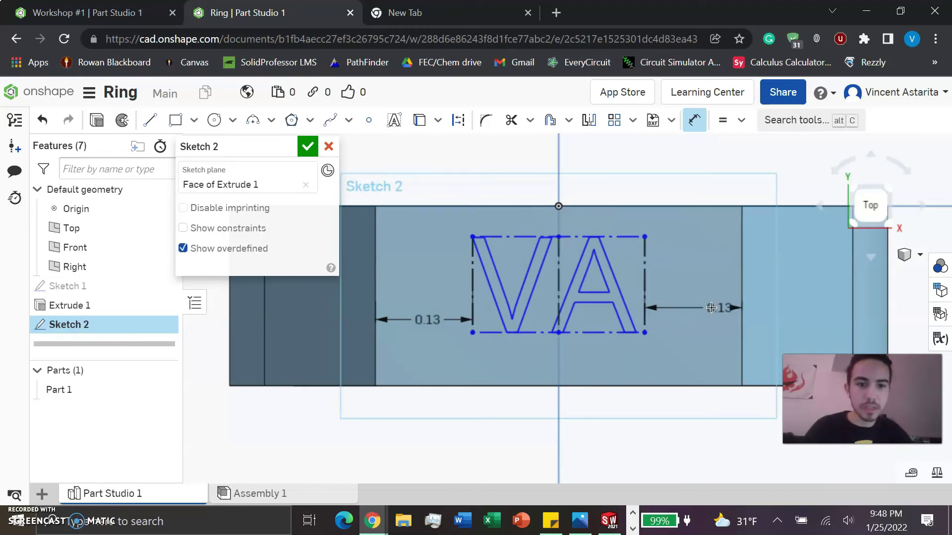
click(625, 236)
click(628, 207)
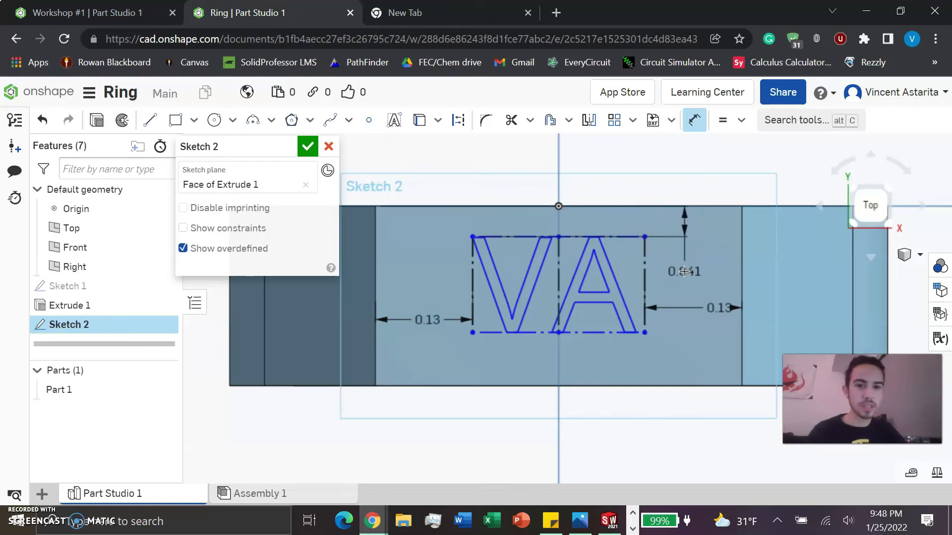
key(Escape)
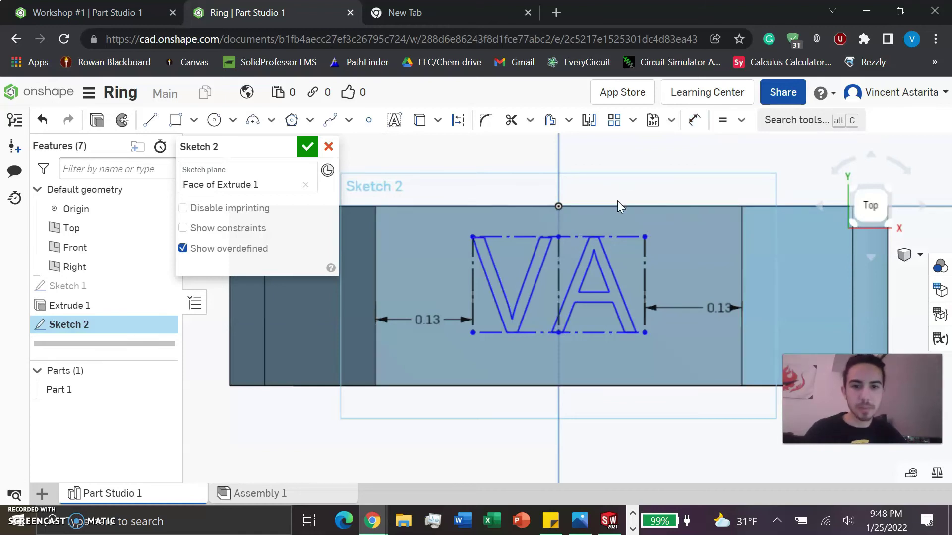
Step: Dimension the distance between the text box's top side and the flat face's upper edge to 0.05 in, and finish the sketch
click(694, 120)
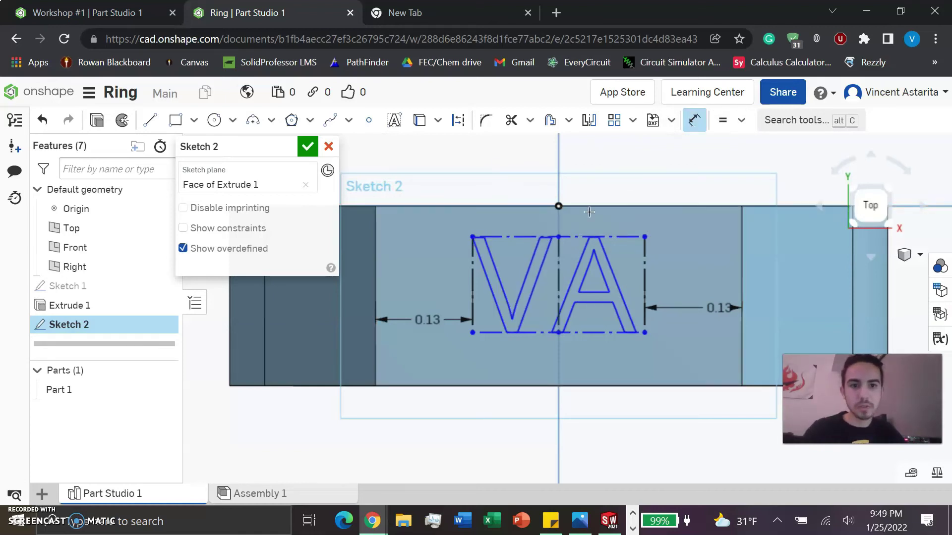
click(616, 238)
click(616, 207)
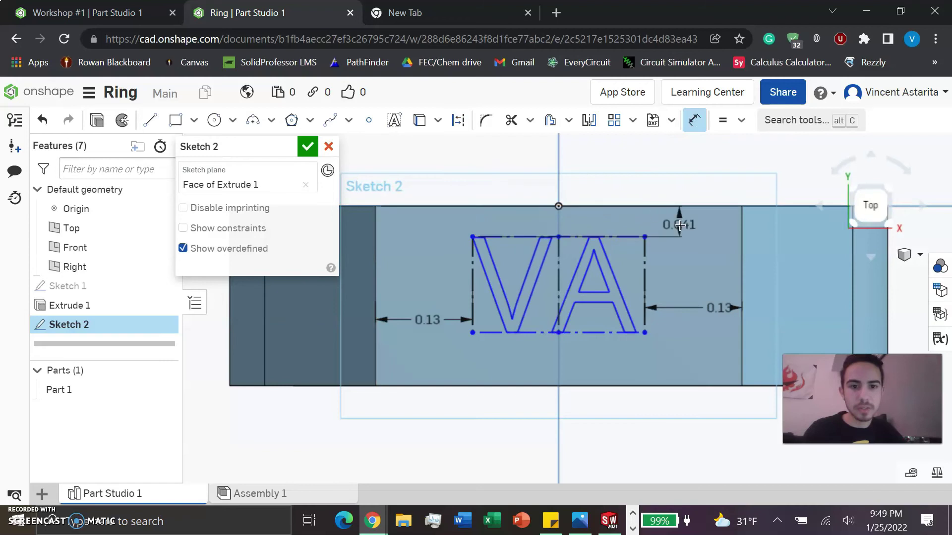
click(688, 259)
key(BackSpace)
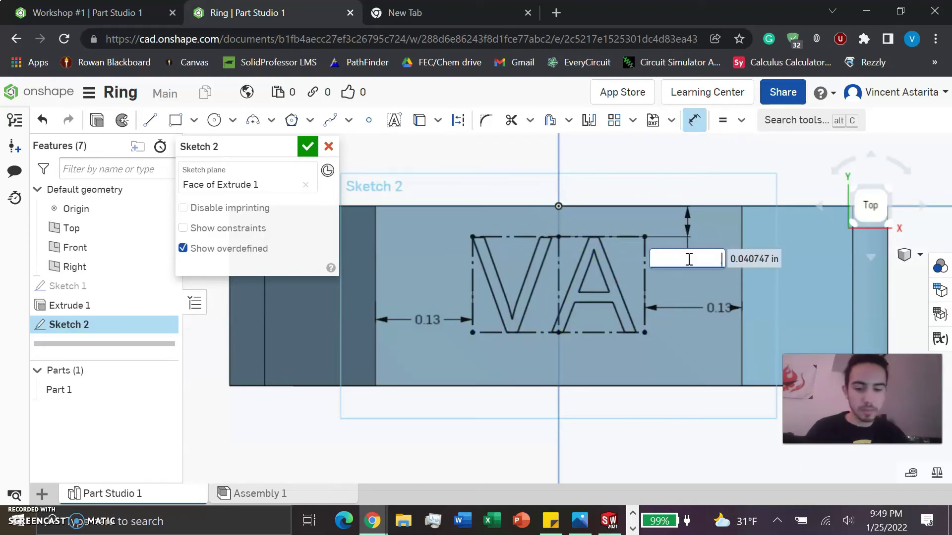
text(.05)
key(Return)
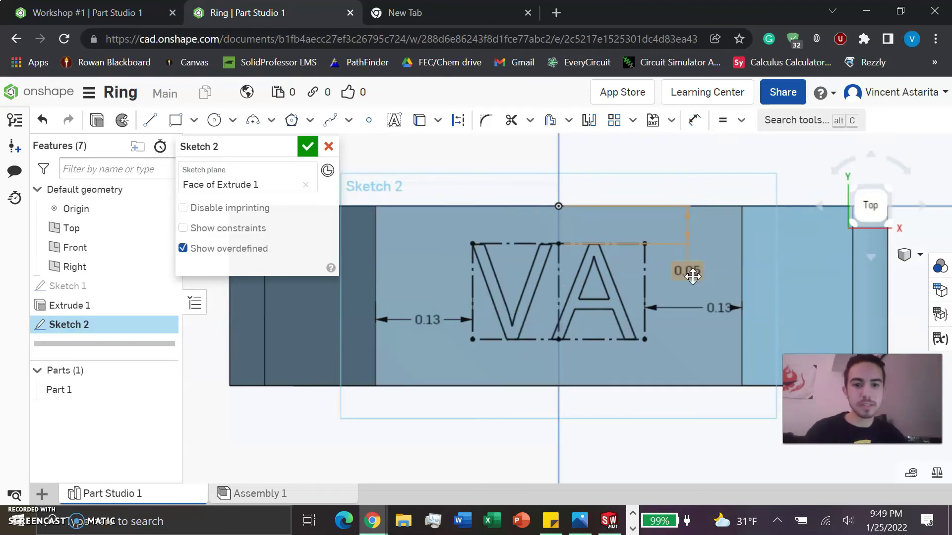
scroll(598, 307, up, 2)
scroll(575, 275, down, 5)
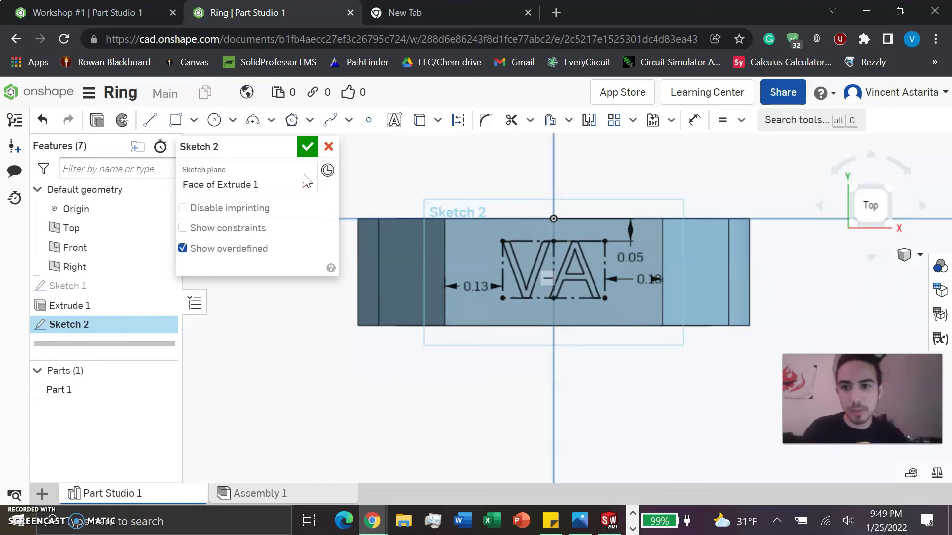
click(307, 148)
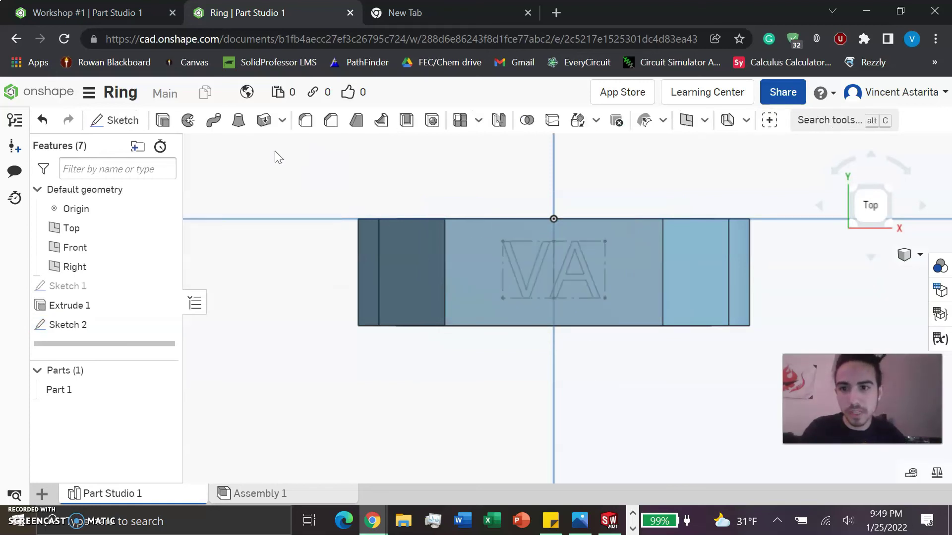
Step: Start an Extrude of the VA text regions, set to remove material from the ring
click(163, 120)
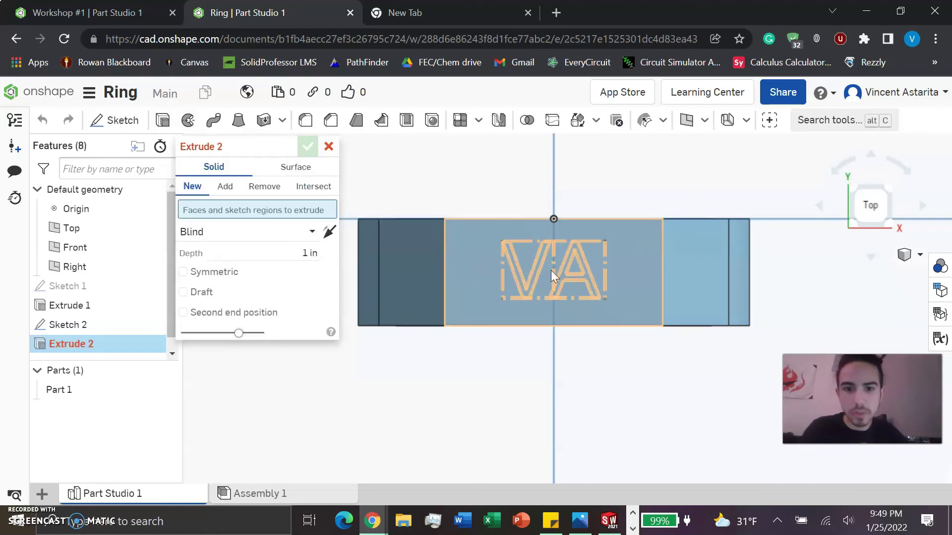
click(592, 279)
mouse_move(708, 202)
right_down()
mouse_move(560, 337)
mouse_move(553, 308)
right_up()
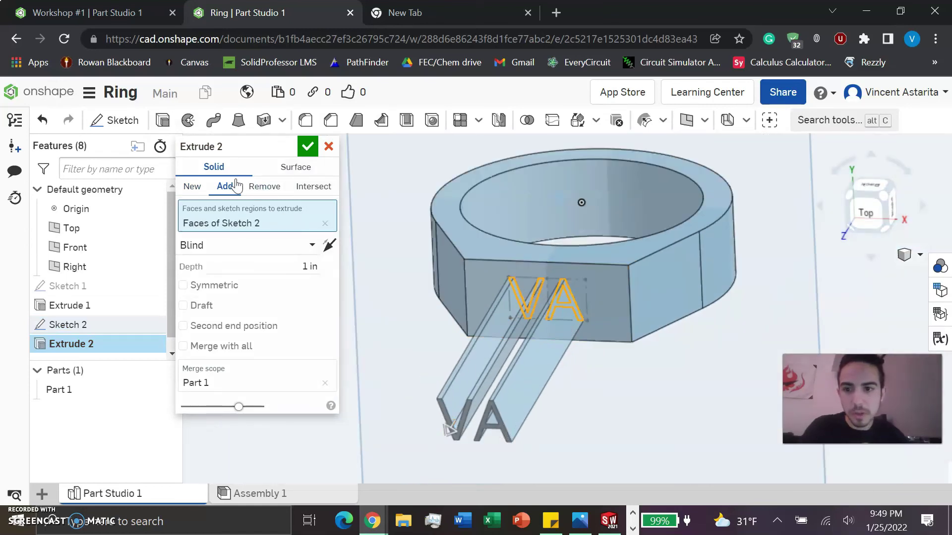
click(267, 189)
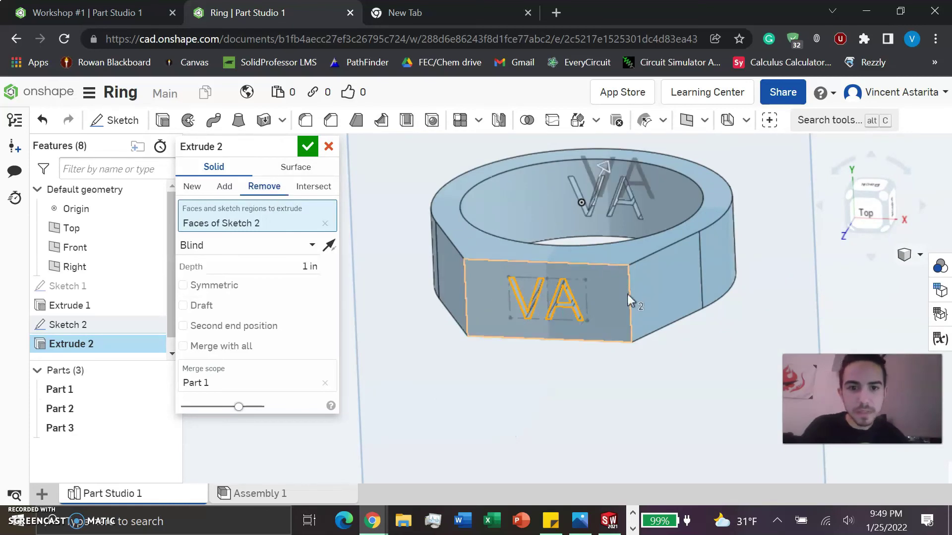
Step: Shorten the VA cut freehand to a depth of about 0.09 in, within the ring's flat-topped side
scroll(701, 169, up, 3)
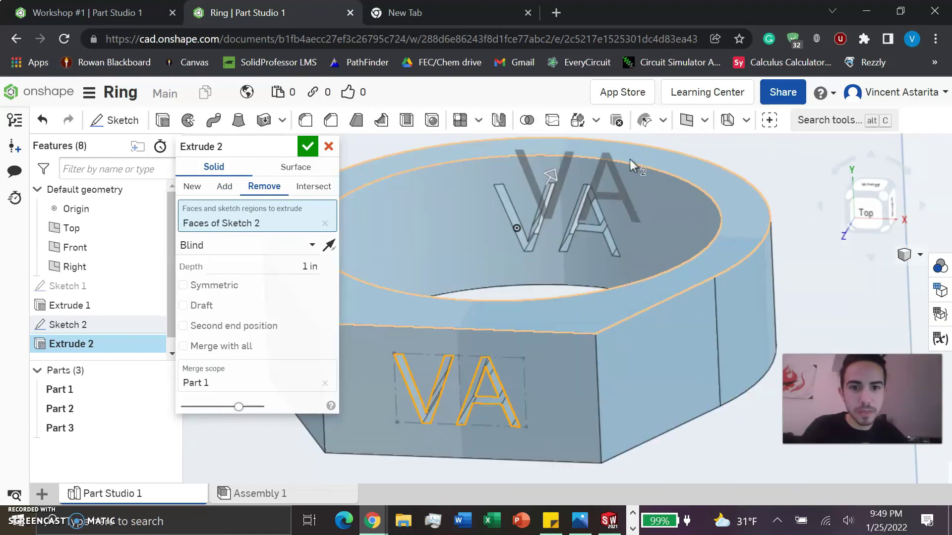
scroll(645, 161, down, 4)
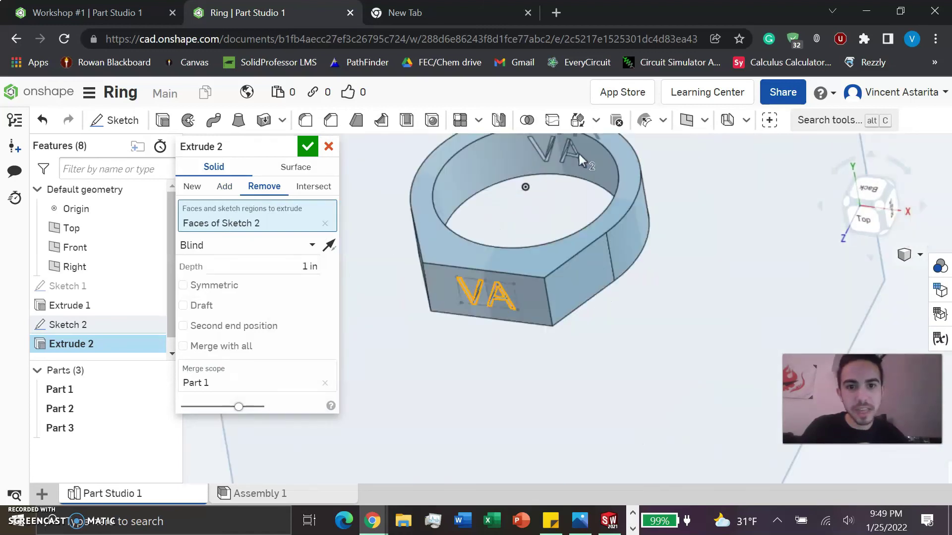
scroll(575, 149, down, 3)
scroll(566, 135, up, 2)
scroll(566, 136, up, 3)
scroll(625, 174, down, 3)
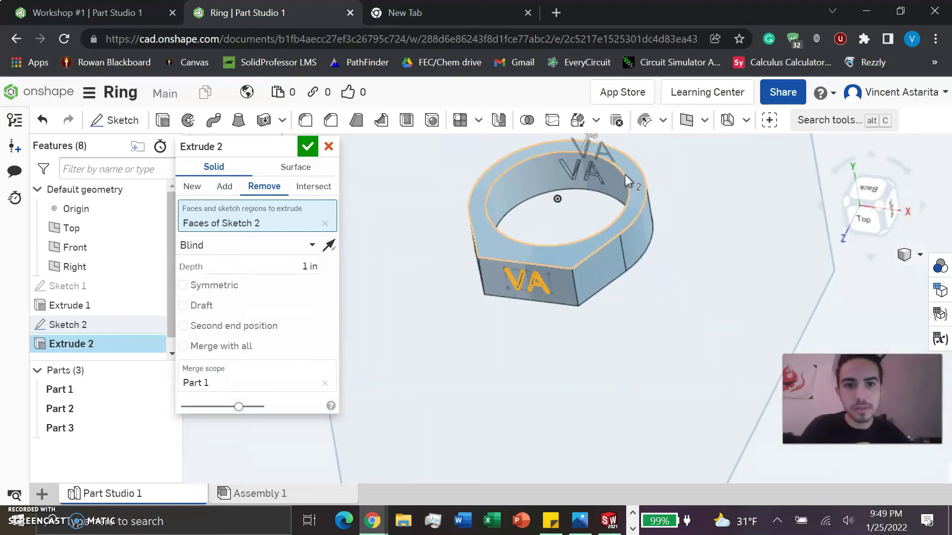
scroll(678, 268, up, 2)
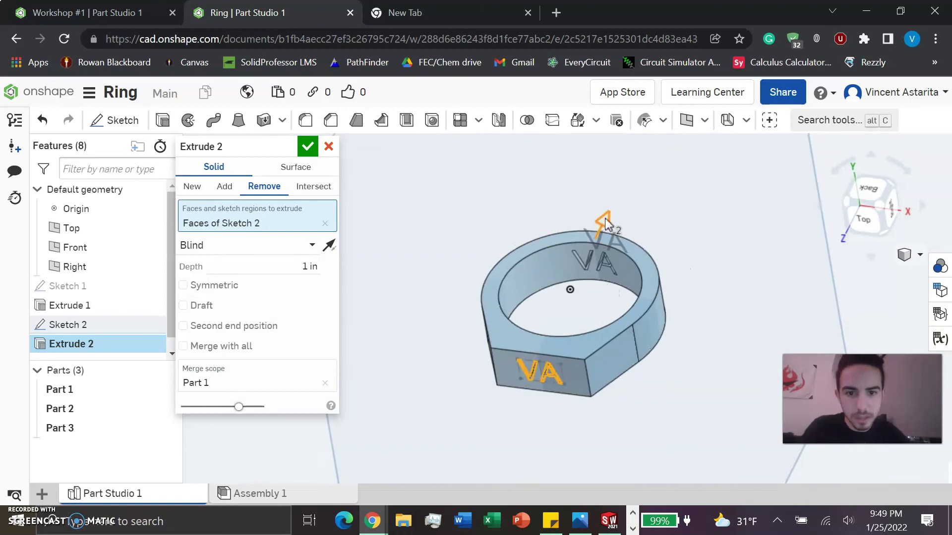
drag(604, 222, 545, 333)
right_drag(719, 325, 710, 367)
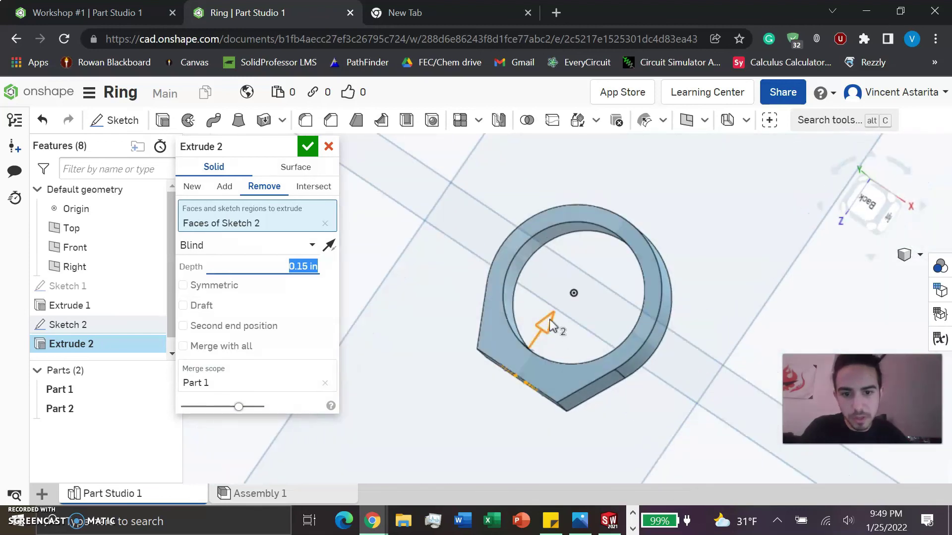
drag(547, 326, 542, 336)
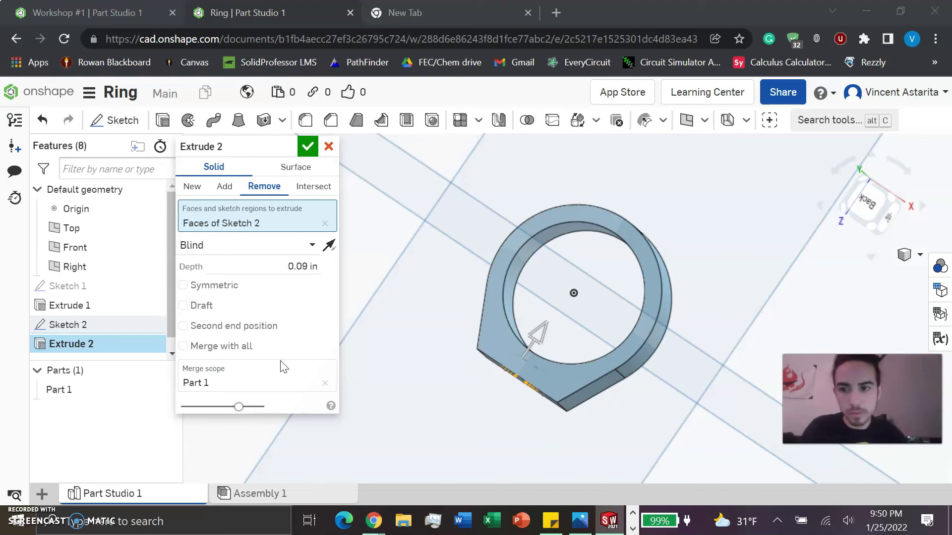
Step: Set the VA cut's depth to 0.078 in and accept the extrude
click(307, 270)
key(BackSpace)
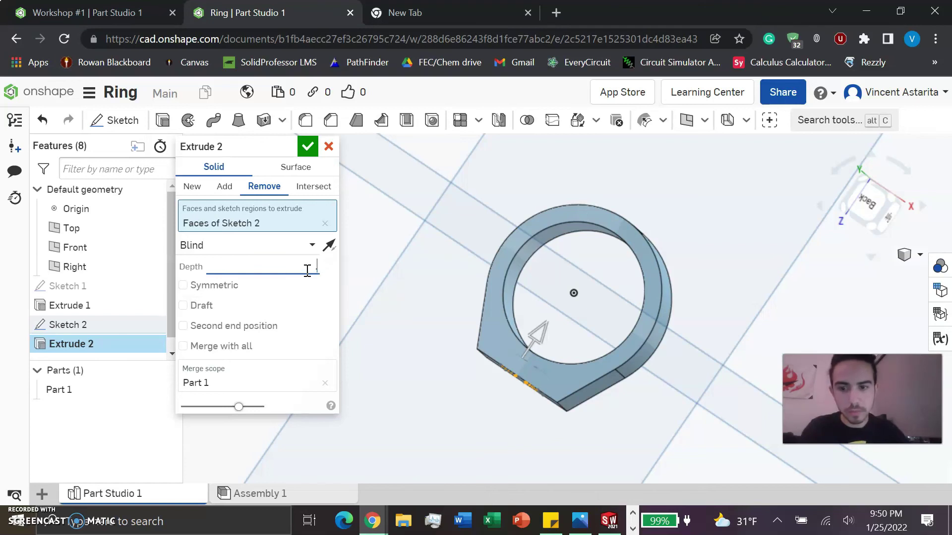
text(.078)
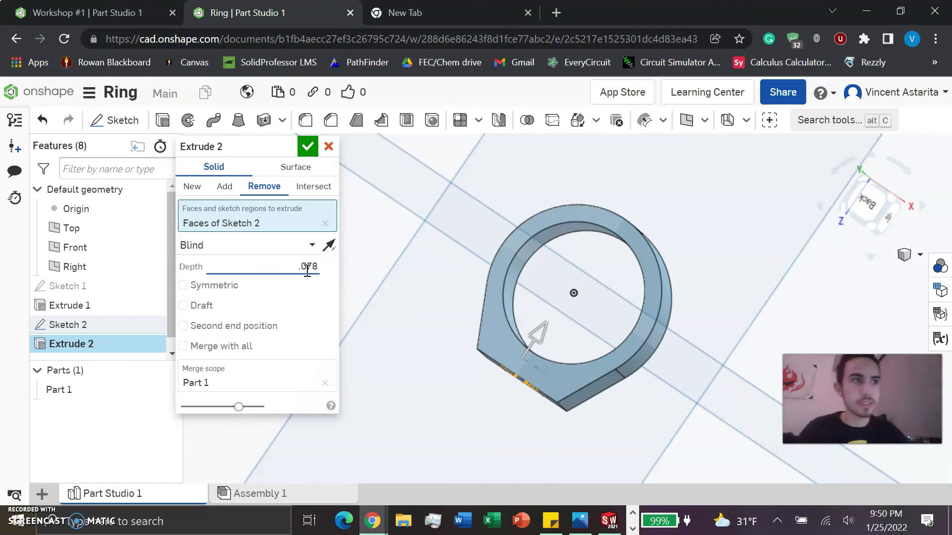
click(308, 151)
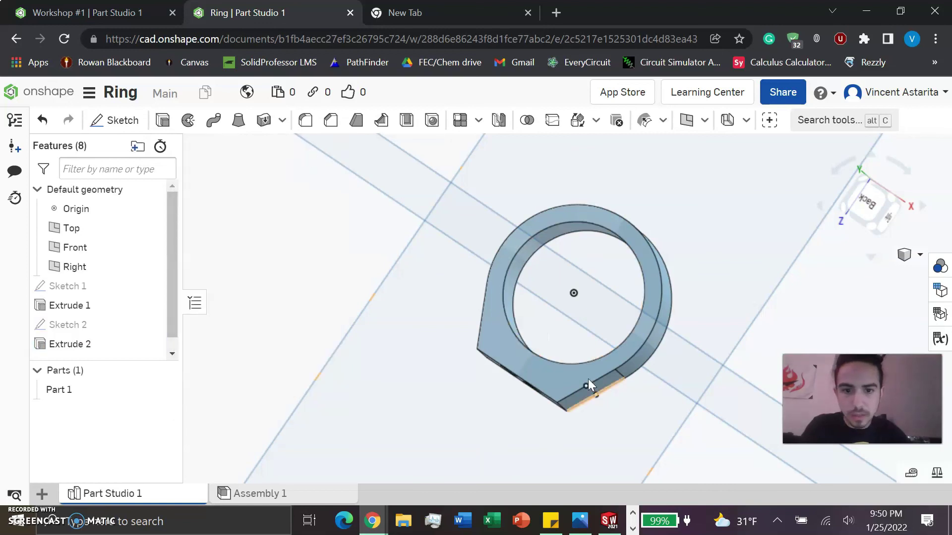
Step: Examine the engraved VA letters and the whole ring from several angles
scroll(645, 362, up, 3)
right_drag(706, 346, 546, 297)
scroll(525, 297, up, 3)
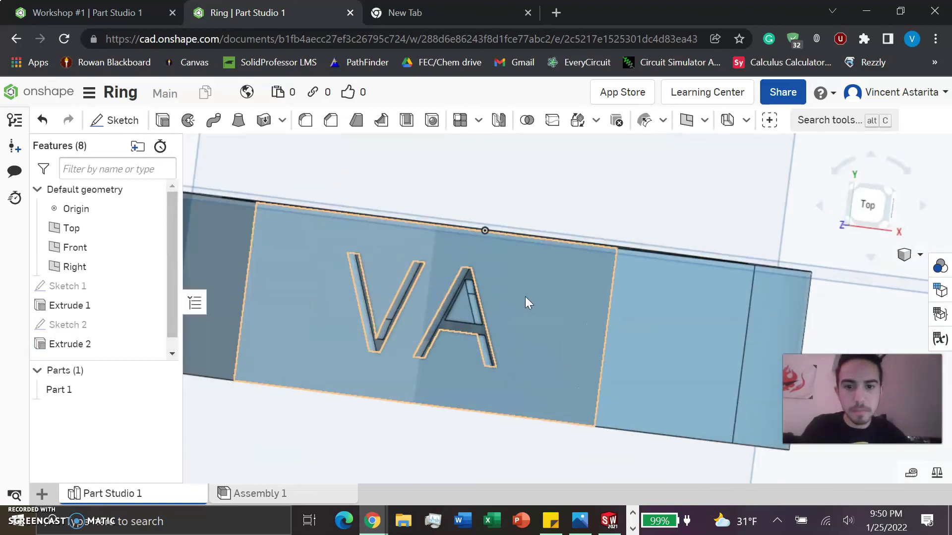
mouse_move(684, 188)
right_down()
mouse_move(706, 194)
mouse_move(671, 194)
right_up()
scroll(706, 193, down, 2)
scroll(588, 194, down, 3)
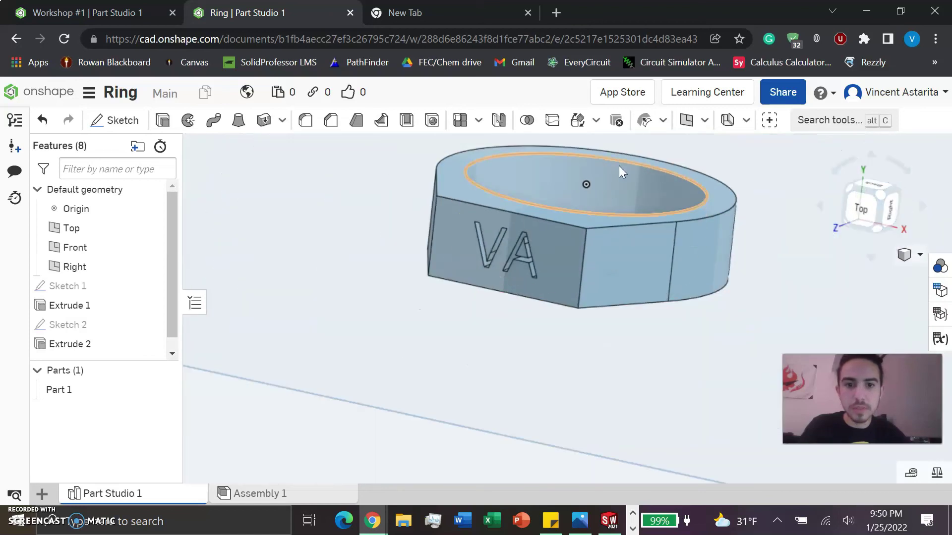
scroll(588, 164, up, 3)
right_drag(619, 166, 644, 175)
scroll(646, 174, up, 3)
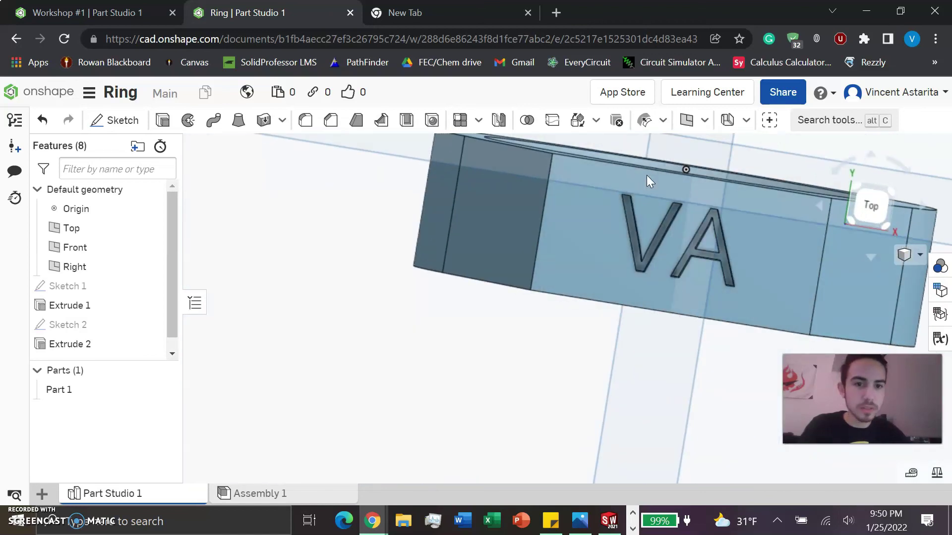
scroll(704, 168, down, 5)
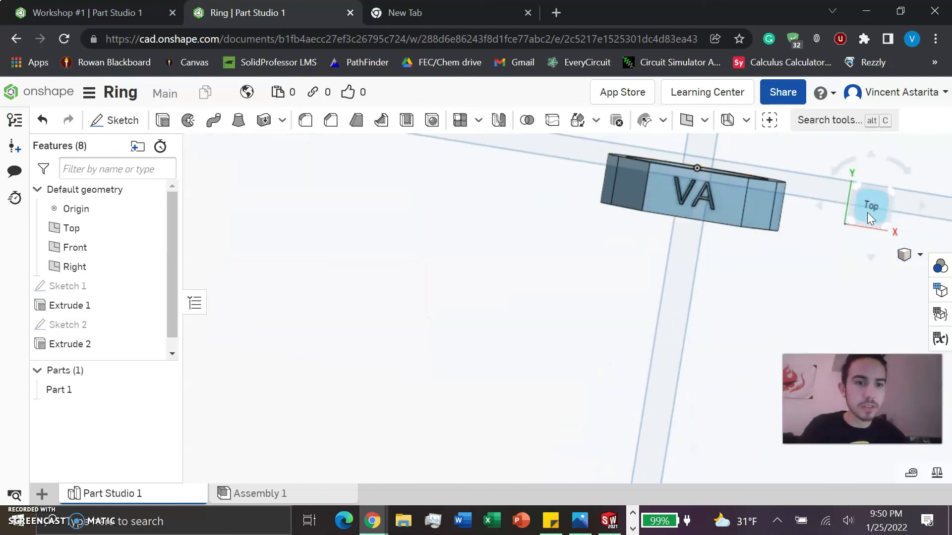
click(887, 226)
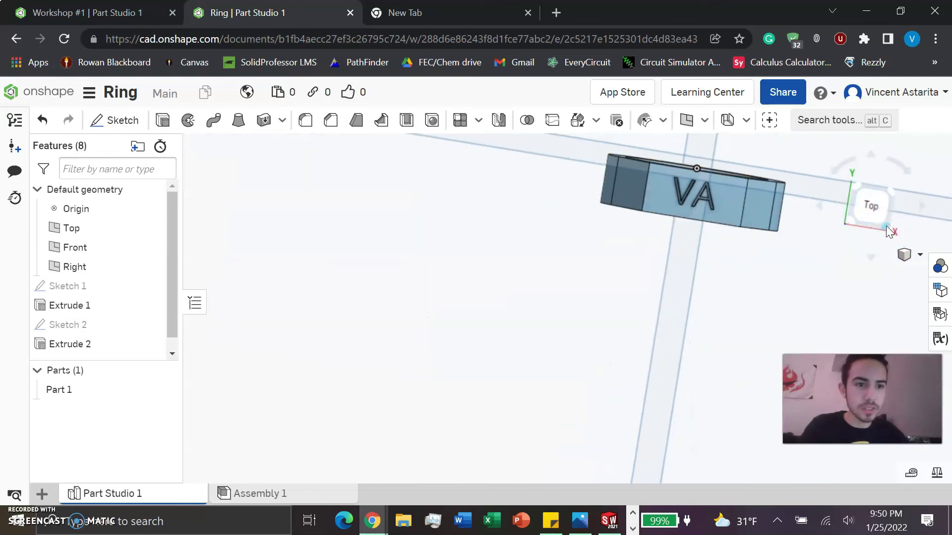
scroll(568, 312, up, 3)
scroll(565, 309, up, 3)
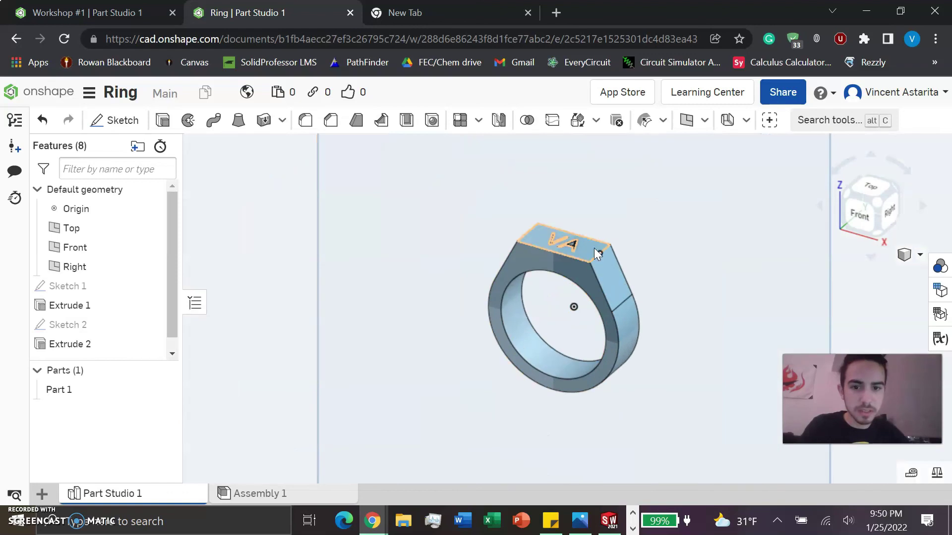
scroll(605, 260, up, 3)
right_drag(646, 233, 651, 259)
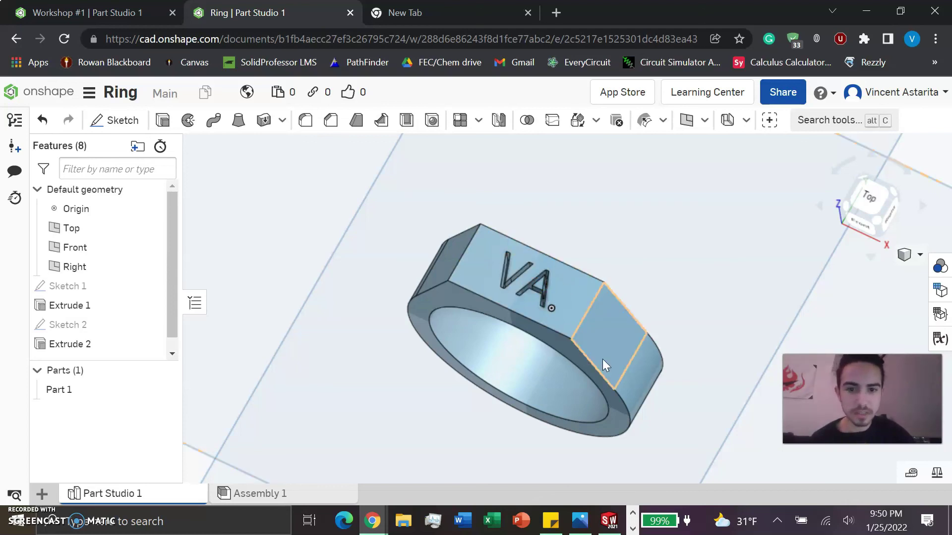
right_drag(649, 317, 691, 291)
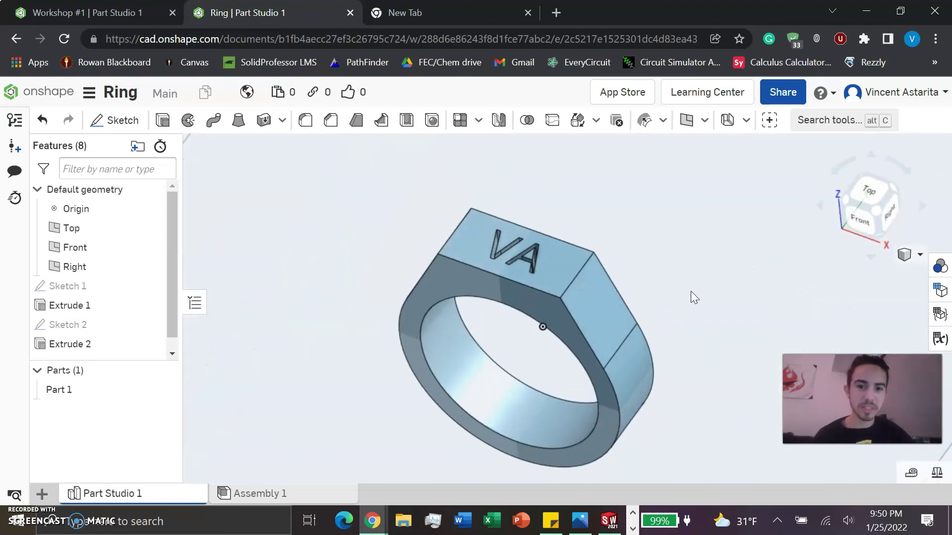